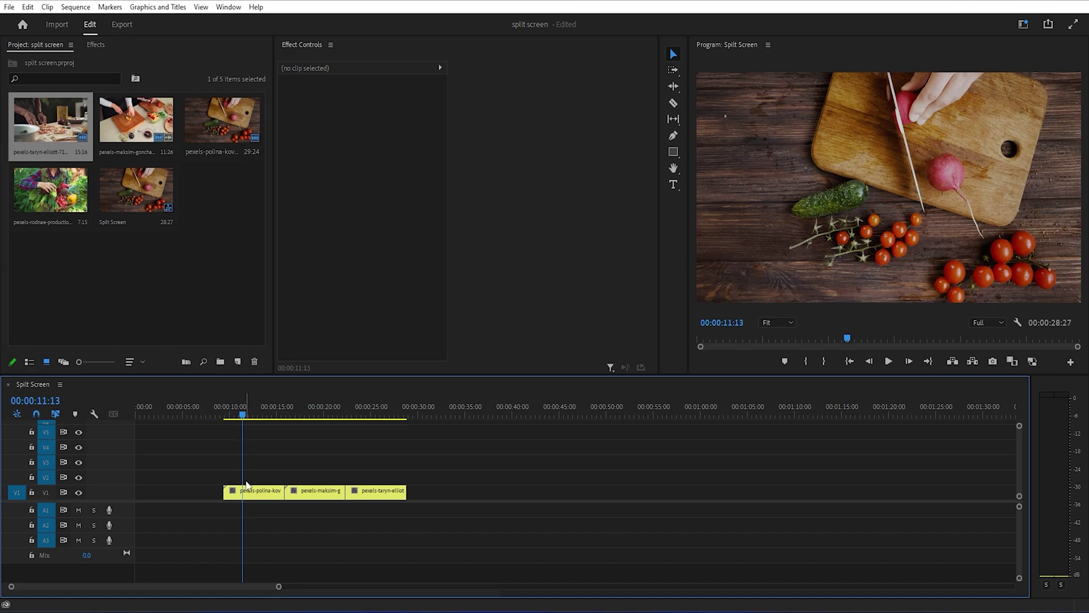
Apply the Crop effect to the pexels-polina-kovaleva clip on V1, then move to 10:23.
{"action": "left_click", "coordinate": [246, 489]}
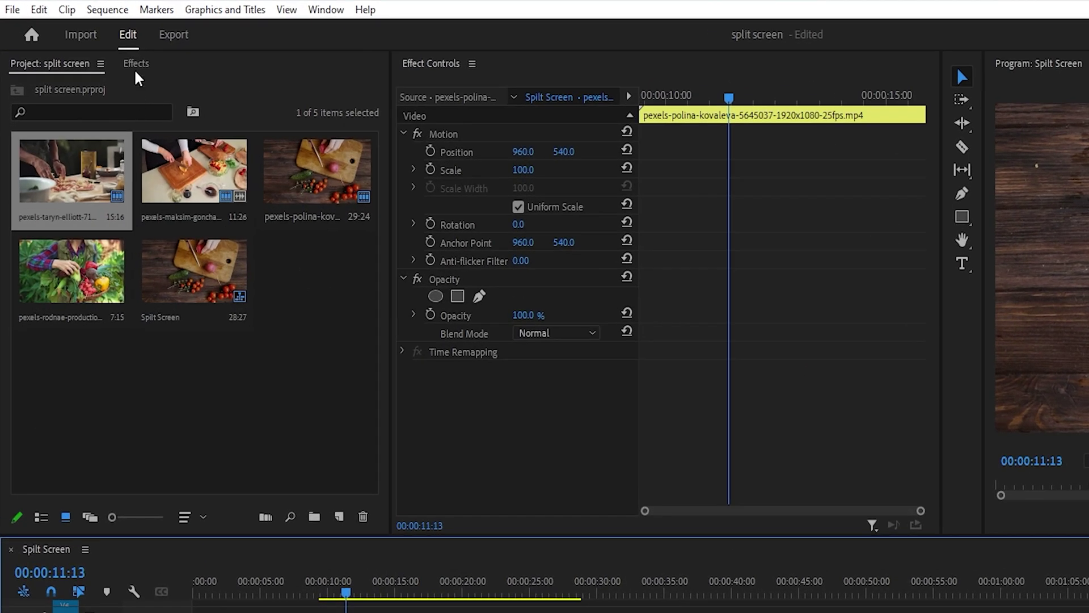
{"action": "left_click", "coordinate": [136, 69]}
{"action": "left_click", "coordinate": [68, 83]}
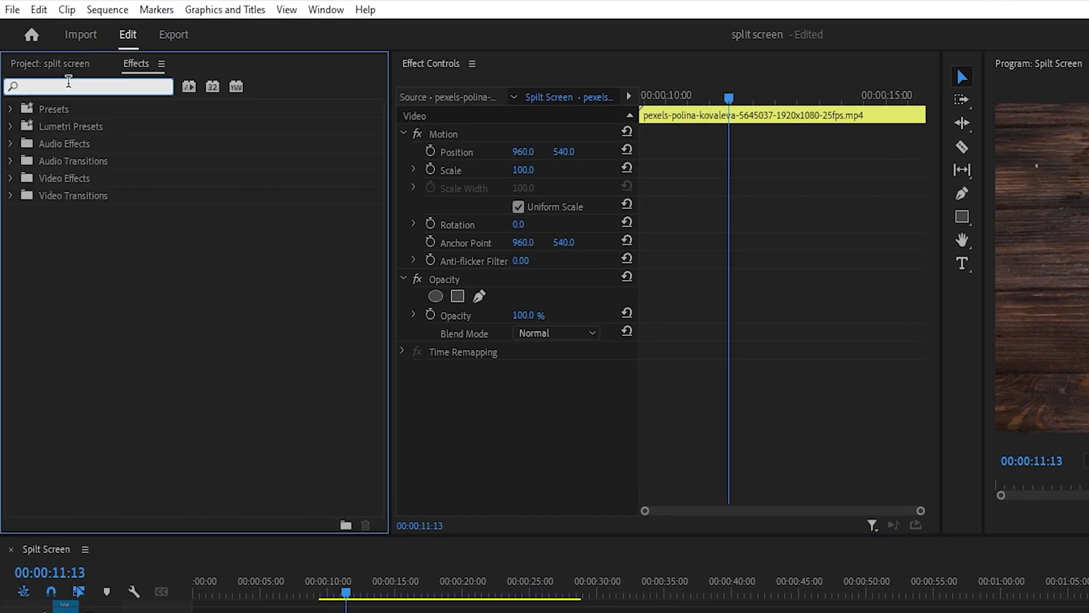
{"action": "type", "text": "crop"}
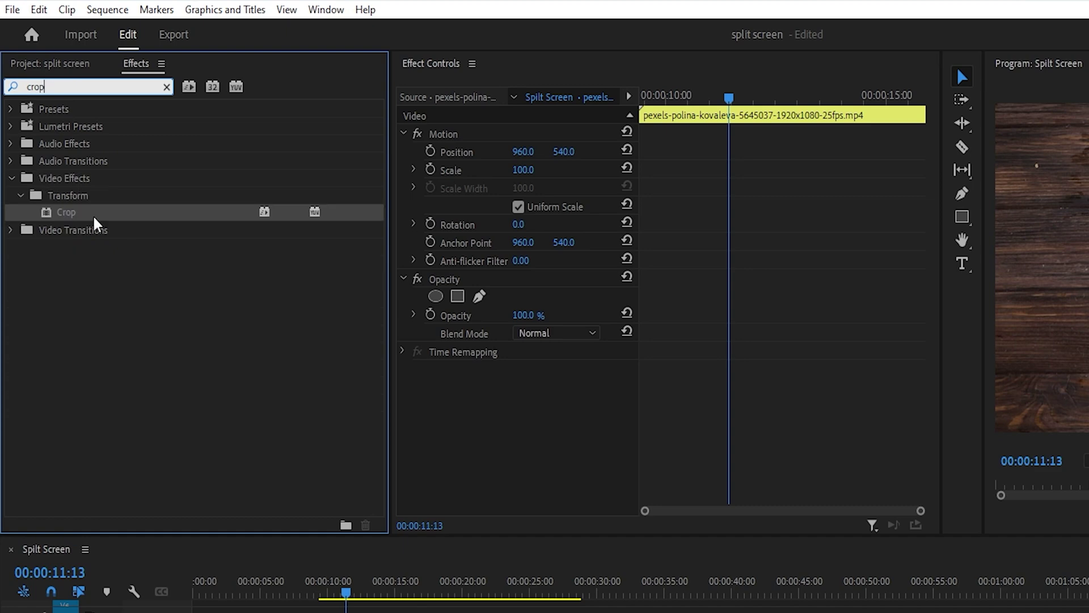
{"action": "left_click_drag", "start_coordinate": [54, 212], "coordinate": [331, 612]}
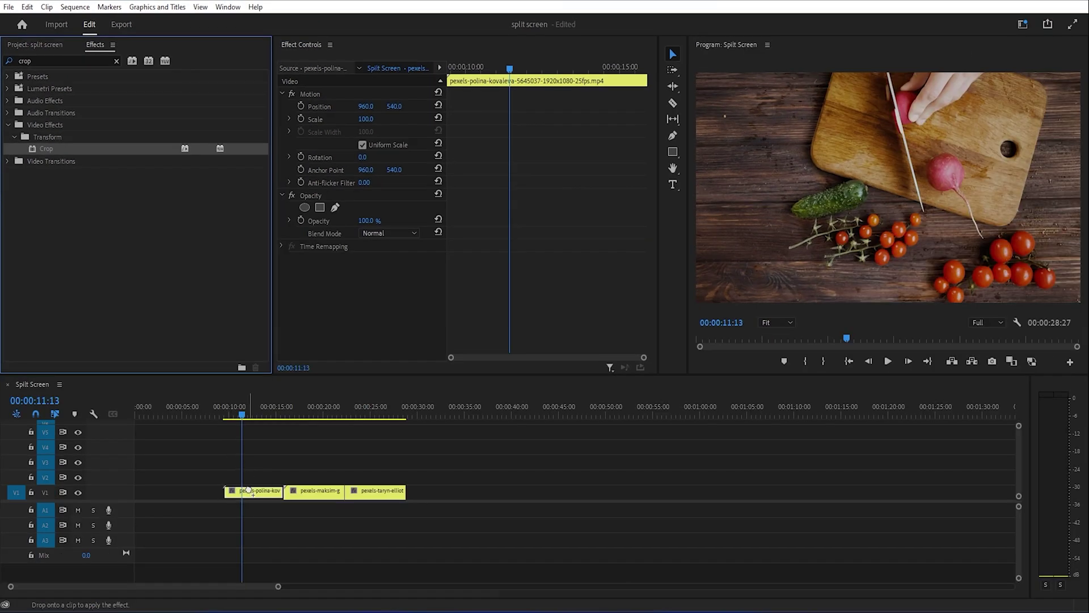
{"action": "left_click_drag", "start_coordinate": [249, 489], "coordinate": [250, 490]}
{"action": "left_click_drag", "start_coordinate": [518, 72], "coordinate": [492, 77]}
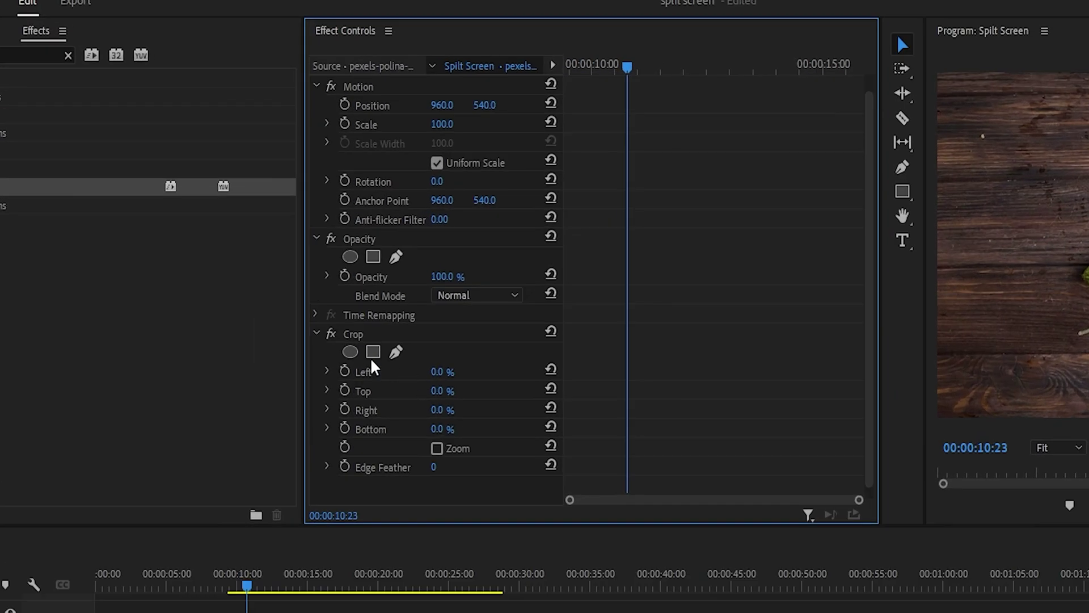
At 10:23, set starting keyframes for Crop Left, Crop Right and Position, then move to 12:08.
{"action": "left_click", "coordinate": [345, 371]}
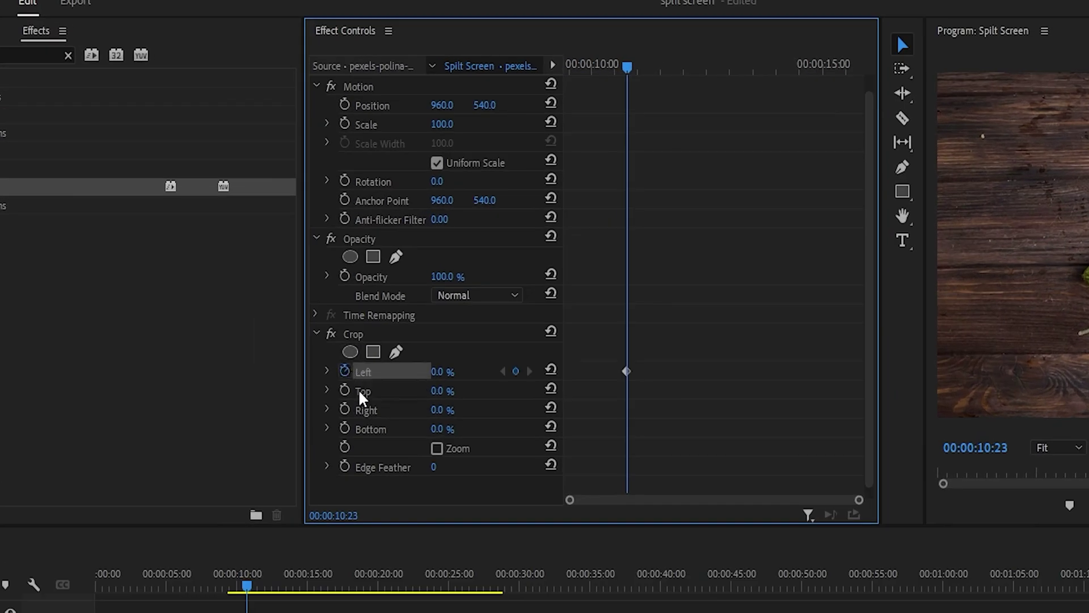
{"action": "left_click", "coordinate": [345, 410]}
{"action": "scroll", "coordinate": [480, 282], "scroll_direction": "up", "scroll_amount": 1}
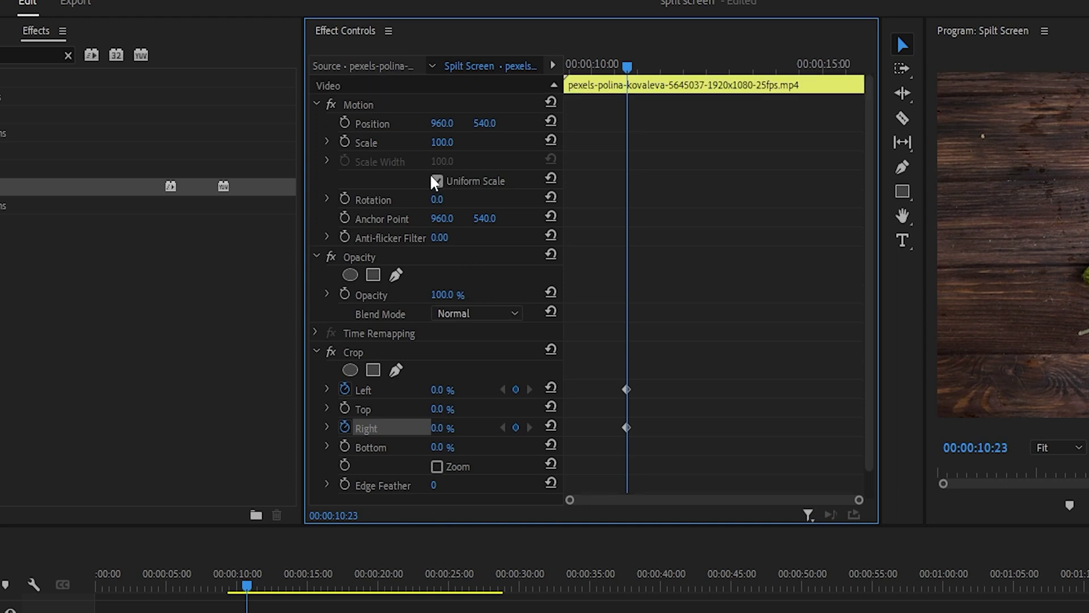
{"action": "left_click", "coordinate": [345, 123]}
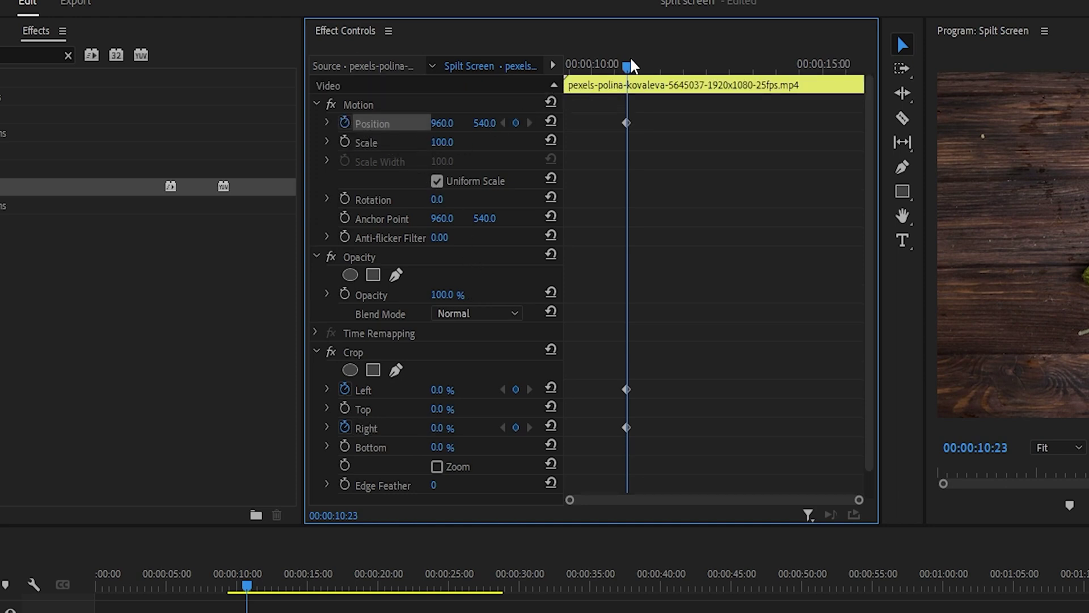
{"action": "left_click_drag", "start_coordinate": [627, 65], "coordinate": [700, 85]}
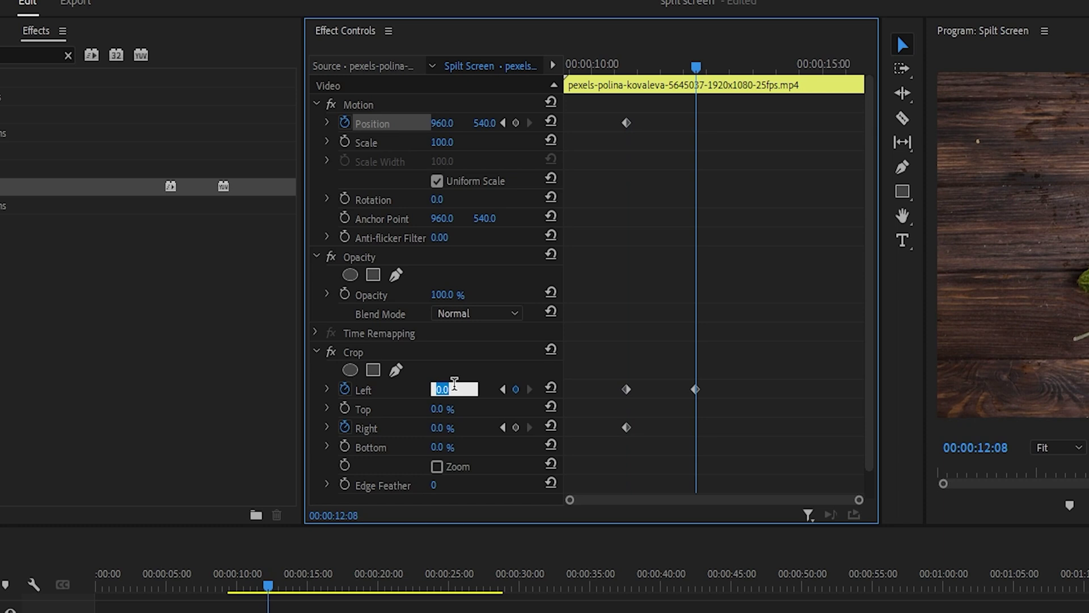
At 12:08, set Crop Left and Right to 25% and Position X to 1446.
{"action": "key", "text": "Return"}
{"action": "left_click", "coordinate": [451, 427]}
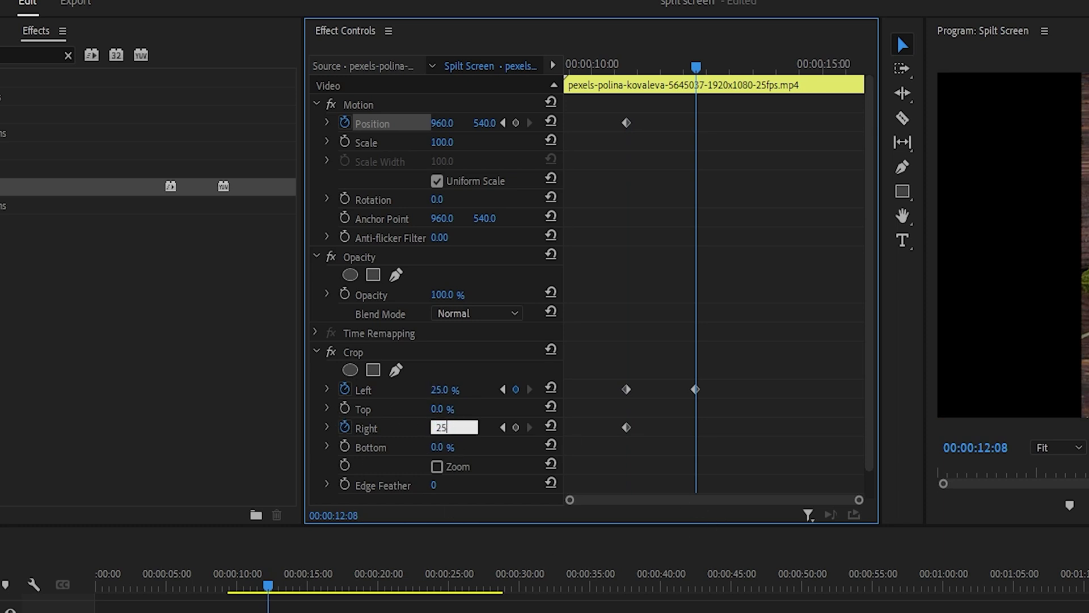
{"action": "left_click", "coordinate": [459, 106]}
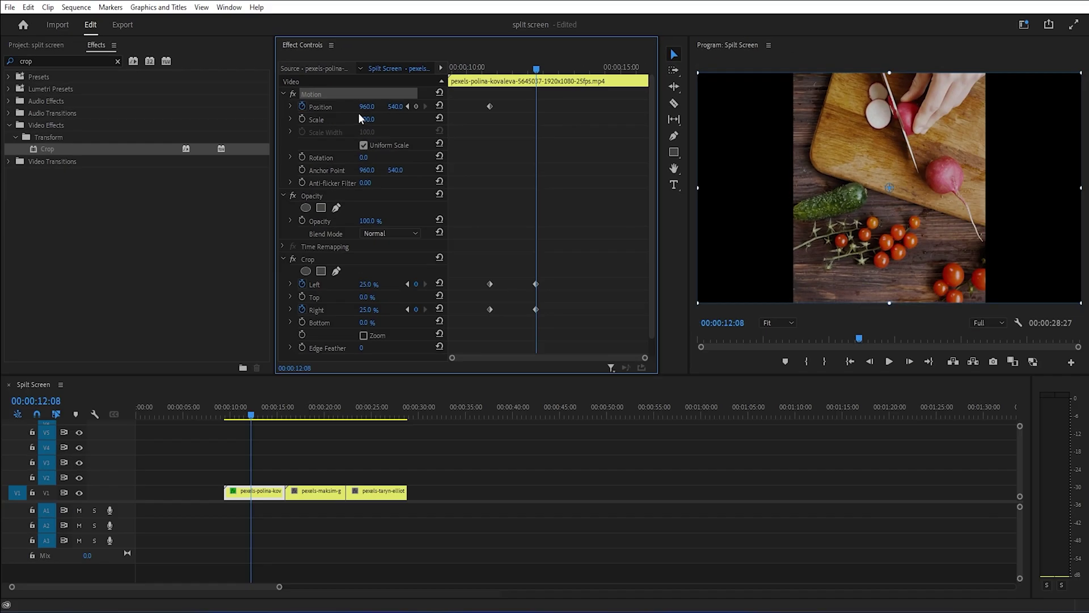
{"action": "left_click_drag", "start_coordinate": [366, 112], "coordinate": [640, 113]}
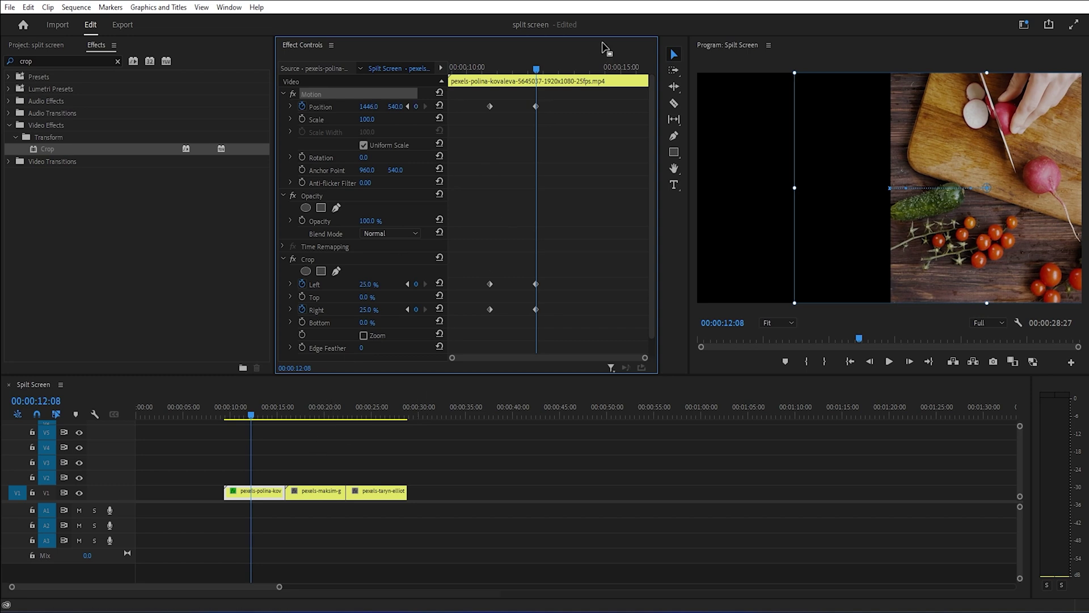
Rewind before the animation and play it back to preview the slide.
{"action": "left_click_drag", "start_coordinate": [552, 72], "coordinate": [479, 100]}
{"action": "key", "text": "space"}
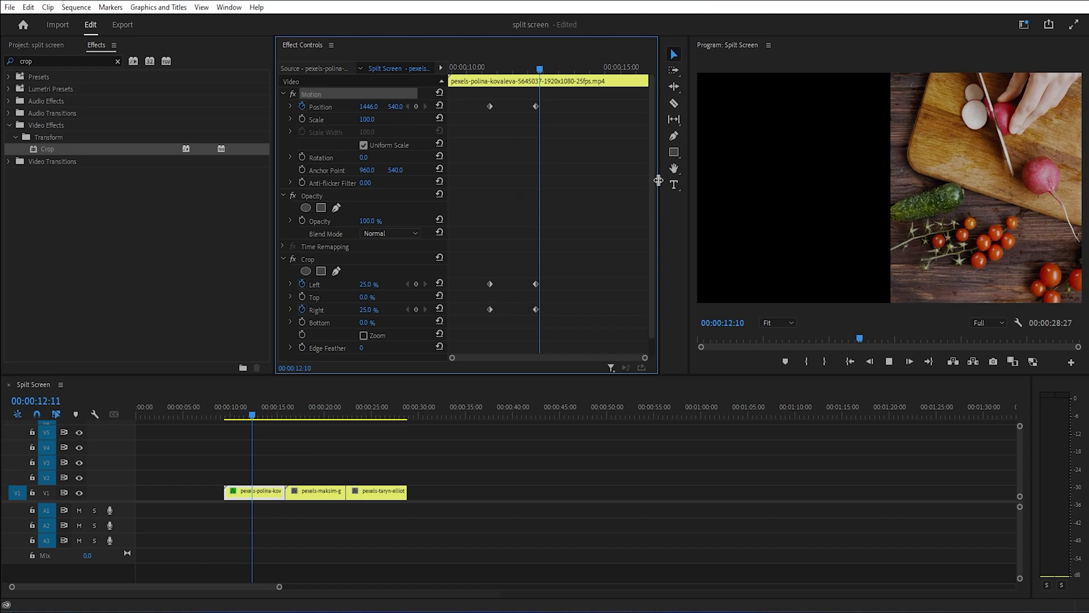
{"action": "key", "text": "space"}
Shift the ending Position and Crop keyframes slightly earlier and preview the animation.
{"action": "left_click_drag", "start_coordinate": [581, 99], "coordinate": [524, 324]}
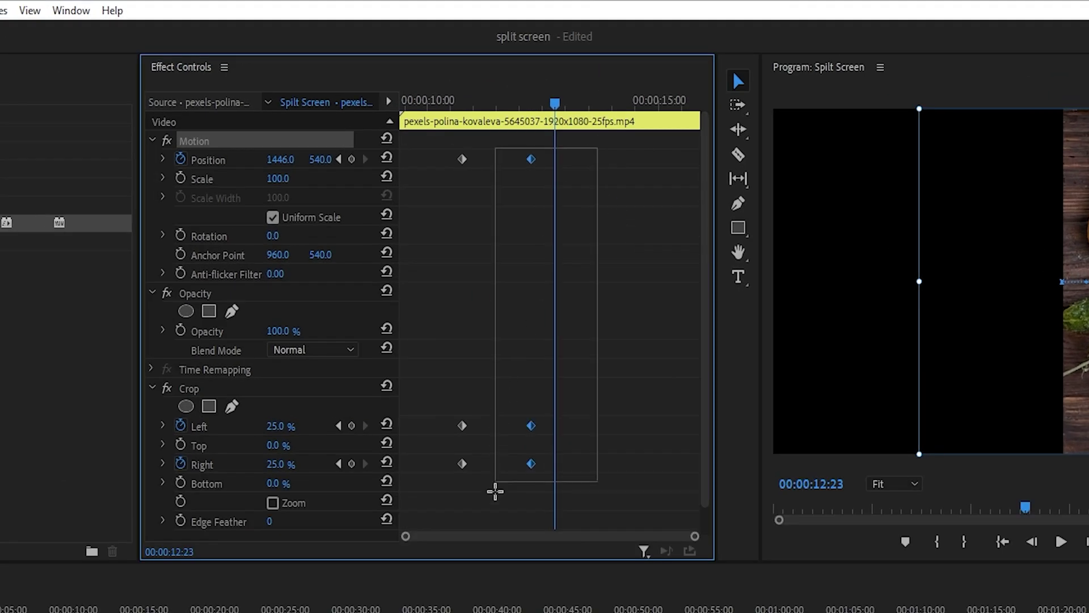
{"action": "left_click_drag", "start_coordinate": [536, 425], "coordinate": [530, 425]}
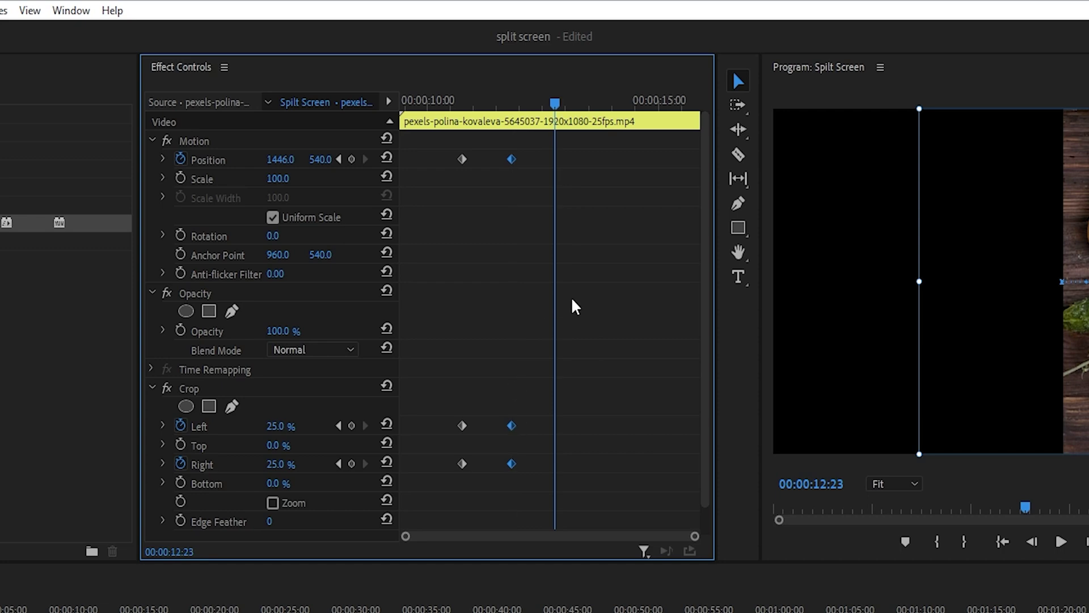
{"action": "key", "text": "space"}
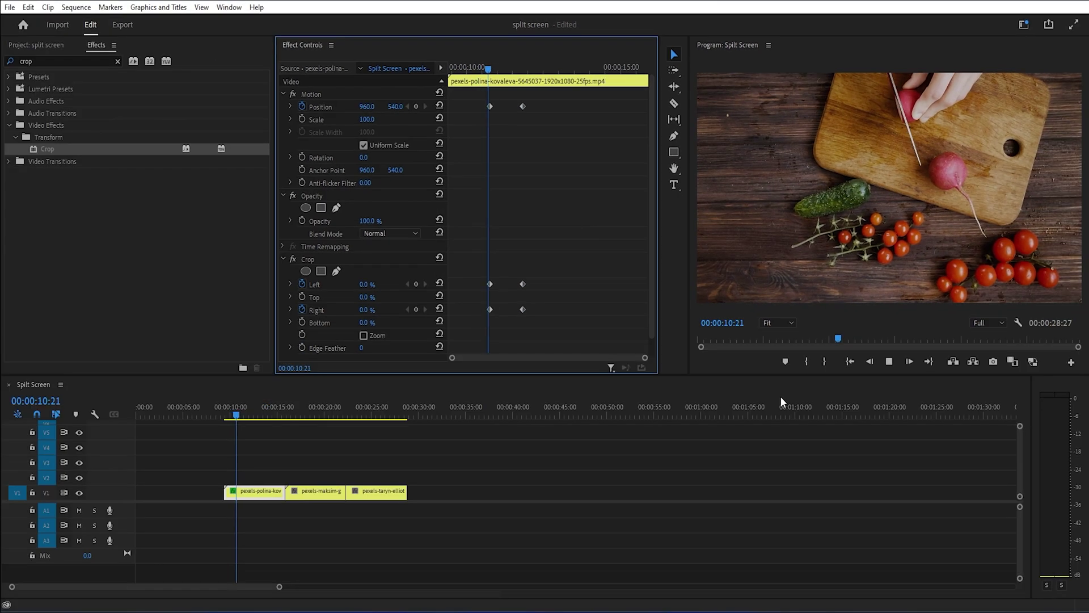
{"action": "key", "text": "space"}
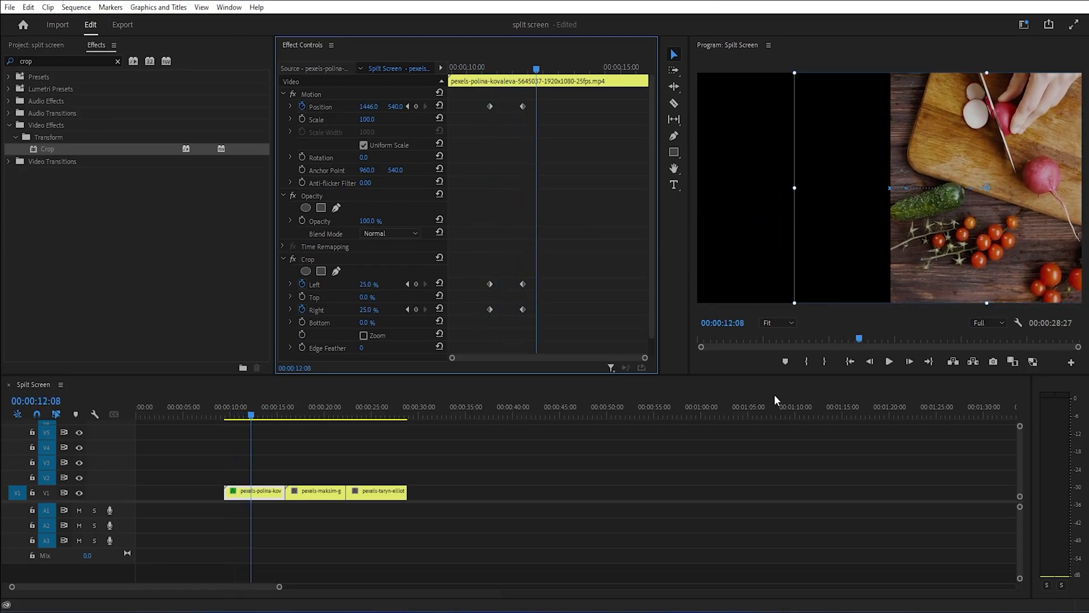
{"action": "left_click_drag", "start_coordinate": [478, 69], "coordinate": [515, 353]}
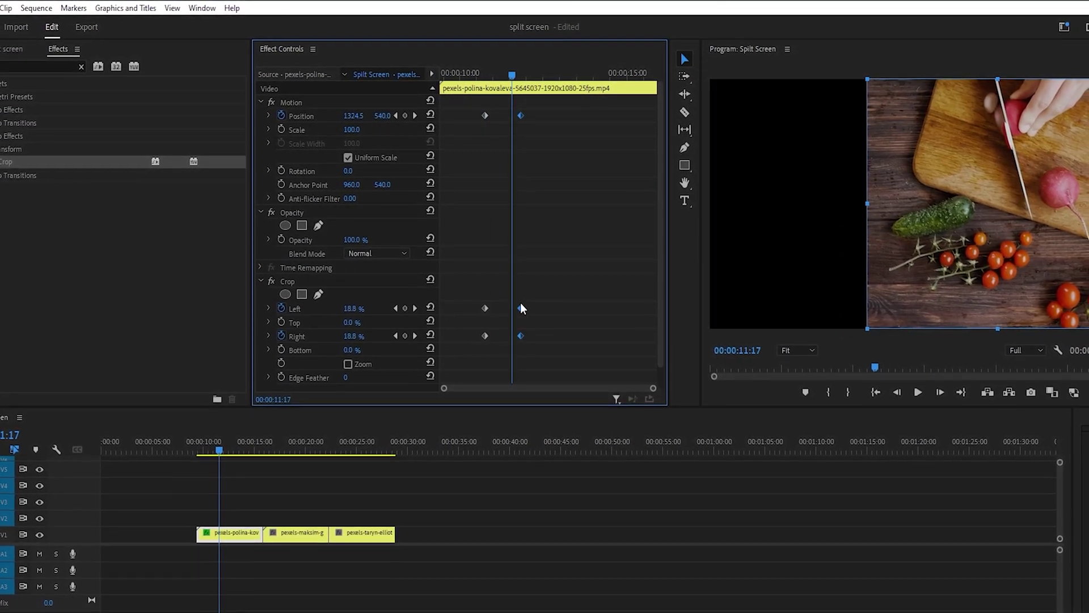
Apply Ease In to the ending keyframes and Ease Out to the starting keyframes.
{"action": "right_click", "coordinate": [519, 307]}
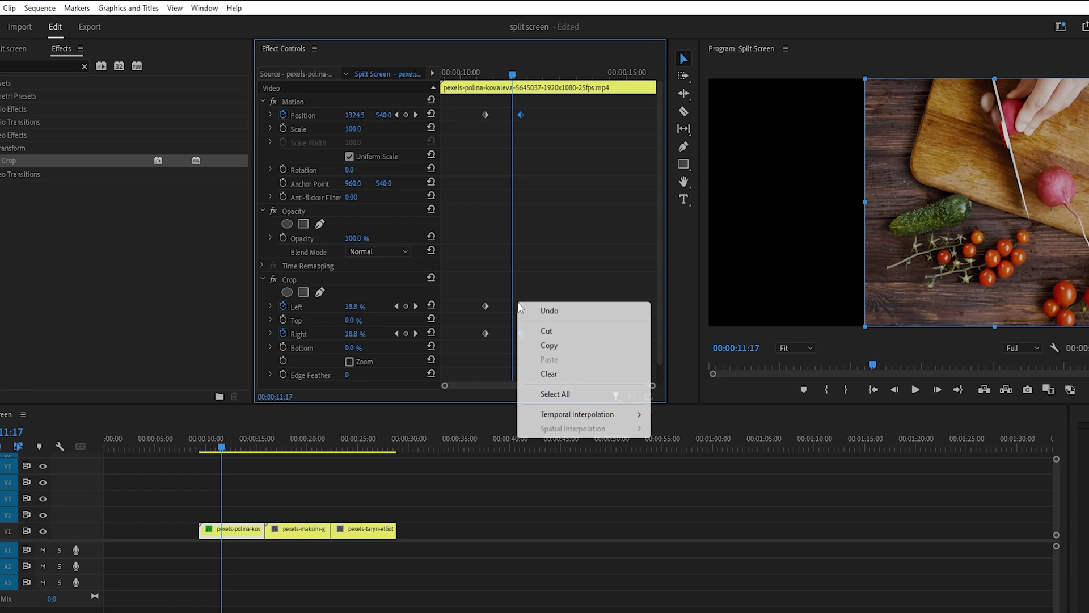
{"action": "mouse_move", "coordinate": [574, 423]}
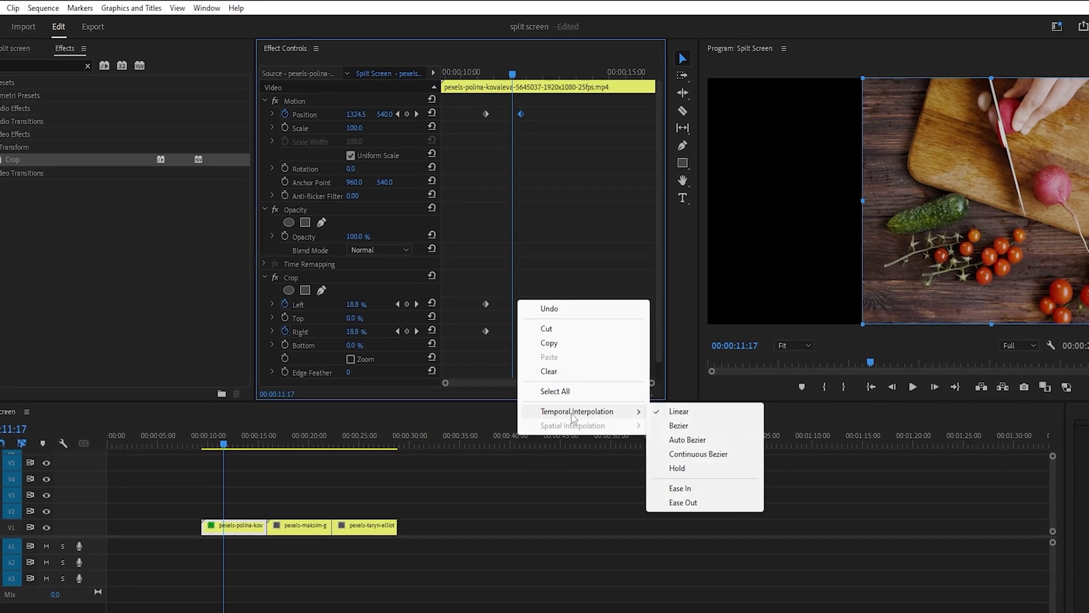
{"action": "left_click", "coordinate": [686, 488]}
{"action": "left_click_drag", "start_coordinate": [464, 103], "coordinate": [489, 331]}
{"action": "right_click", "coordinate": [488, 322]}
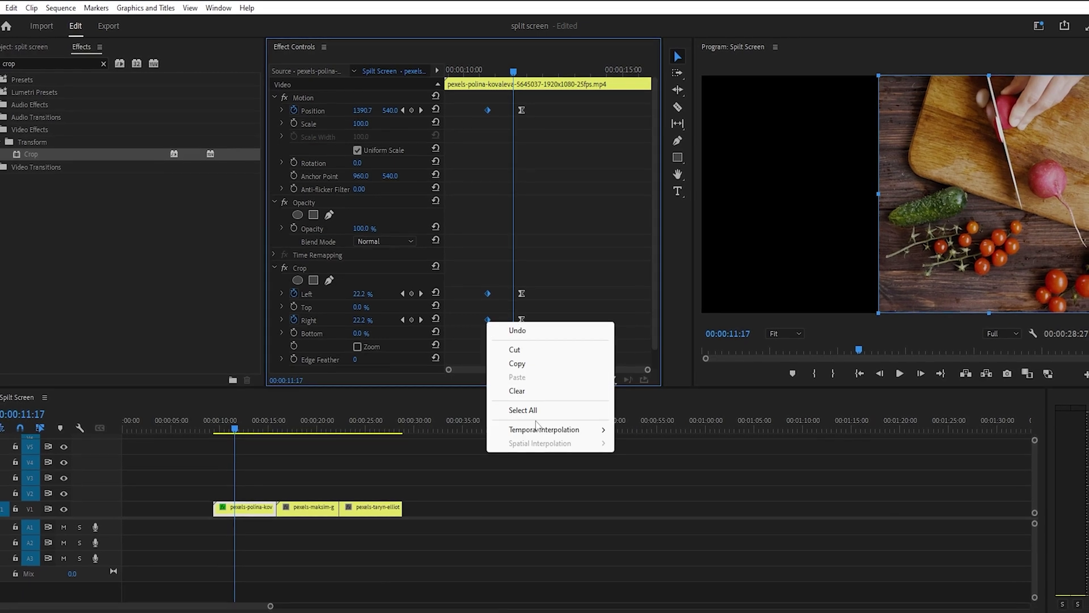
{"action": "mouse_move", "coordinate": [544, 433]}
{"action": "left_click", "coordinate": [646, 513]}
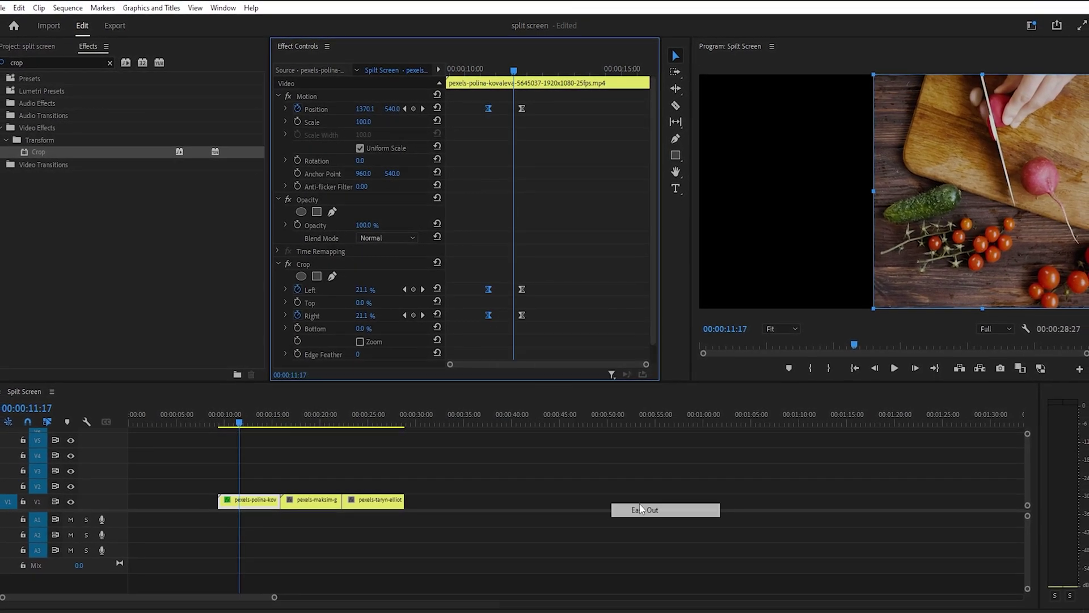
Return before the animation, widen the property column and jump back to the starting keyframe.
{"action": "left_click", "coordinate": [475, 71]}
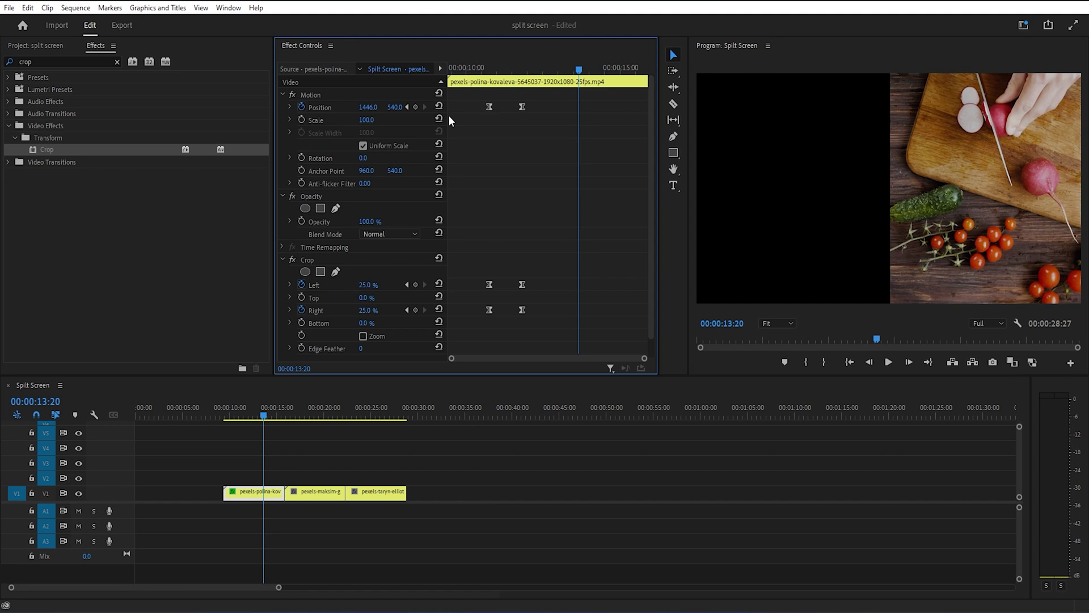
{"action": "left_click_drag", "start_coordinate": [445, 113], "coordinate": [461, 114]}
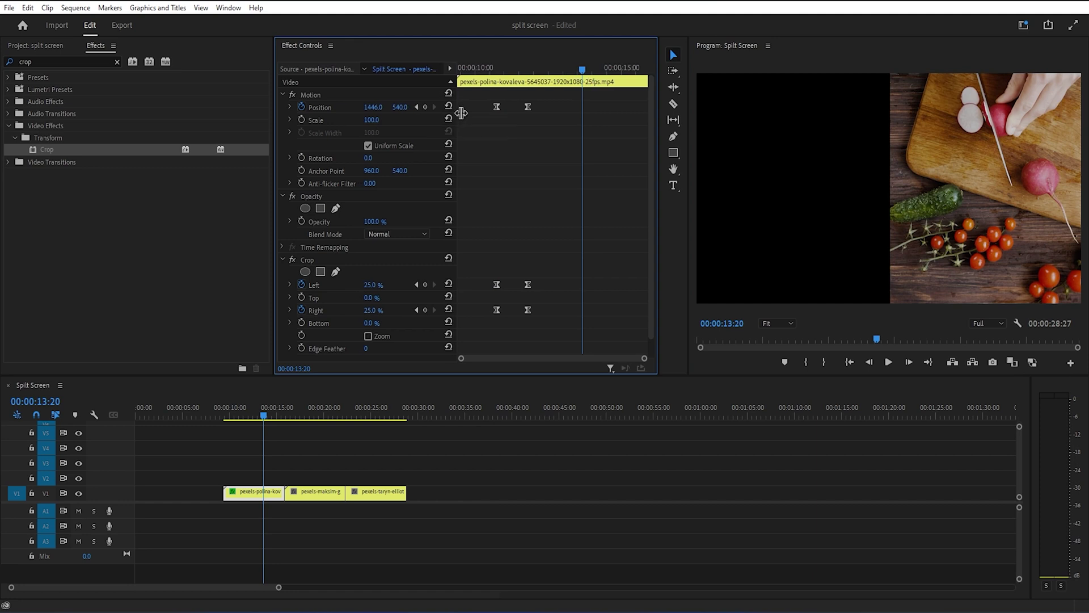
{"action": "left_click", "coordinate": [417, 107]}
{"action": "left_click", "coordinate": [417, 107]}
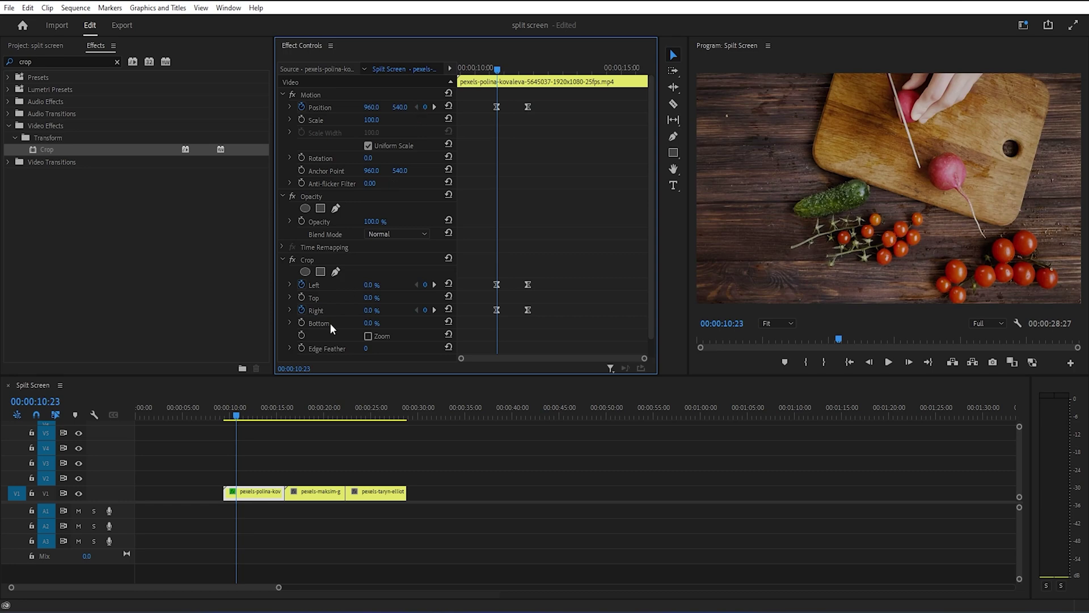
Move the pexels-maksim-goncharenok clip onto V2 at 10:23 and apply Crop to it.
{"action": "left_click_drag", "start_coordinate": [328, 496], "coordinate": [277, 477]}
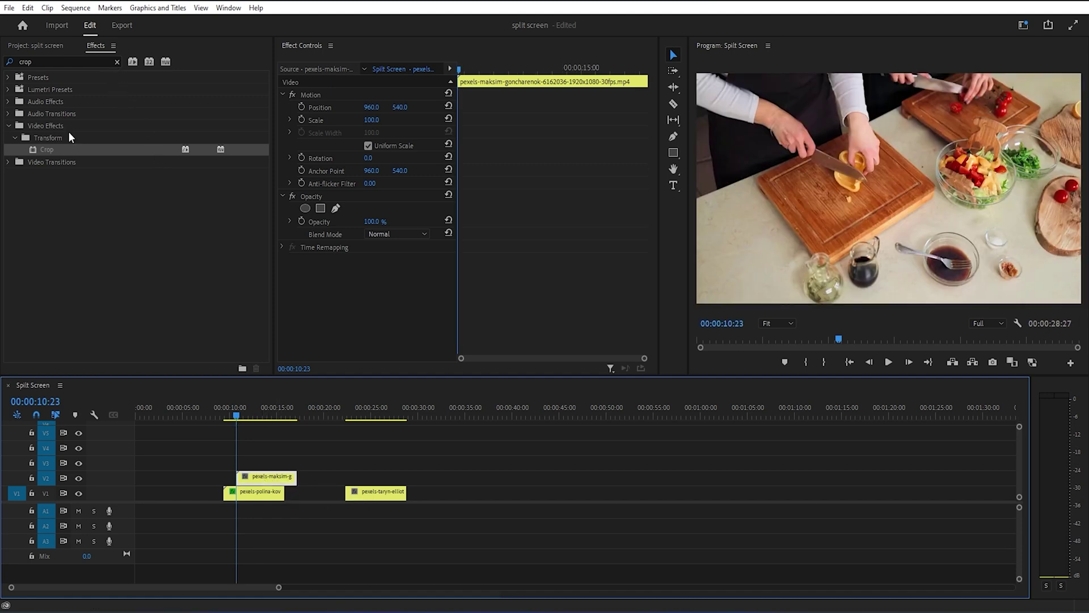
{"action": "left_click_drag", "start_coordinate": [49, 151], "coordinate": [232, 412]}
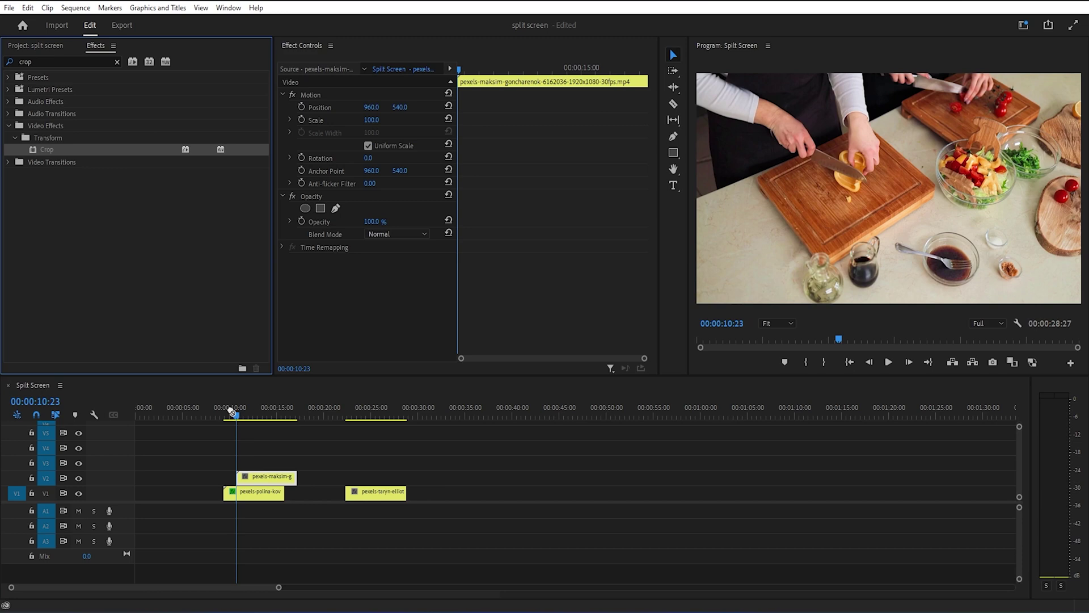
{"action": "left_click_drag", "start_coordinate": [260, 477], "coordinate": [260, 476]}
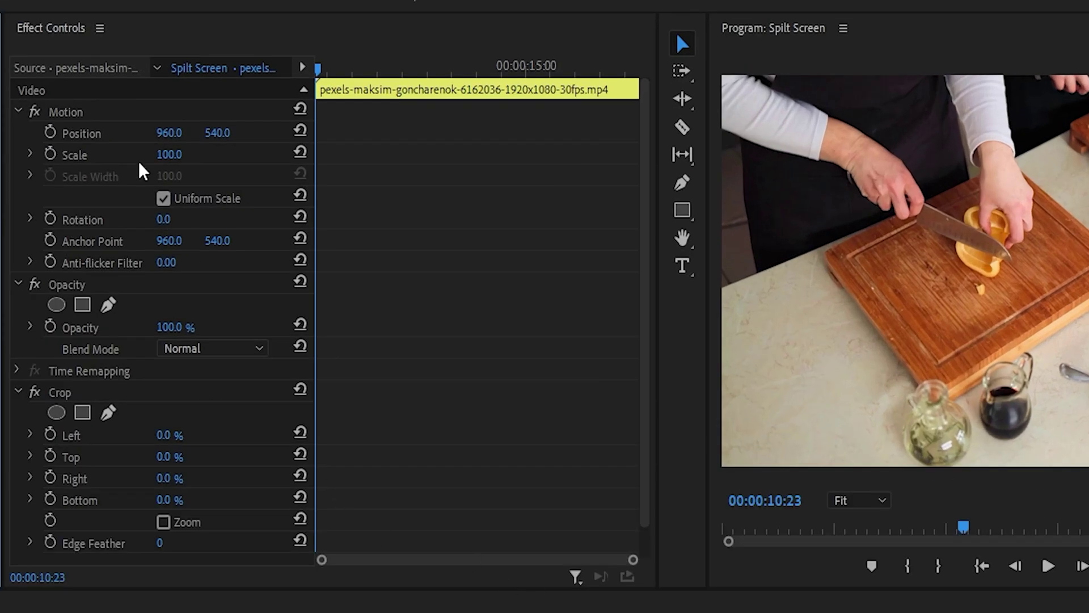
Keyframe the maksim clip's Position at X -965 and start Crop Left and Right keyframes.
{"action": "left_click", "coordinate": [50, 134]}
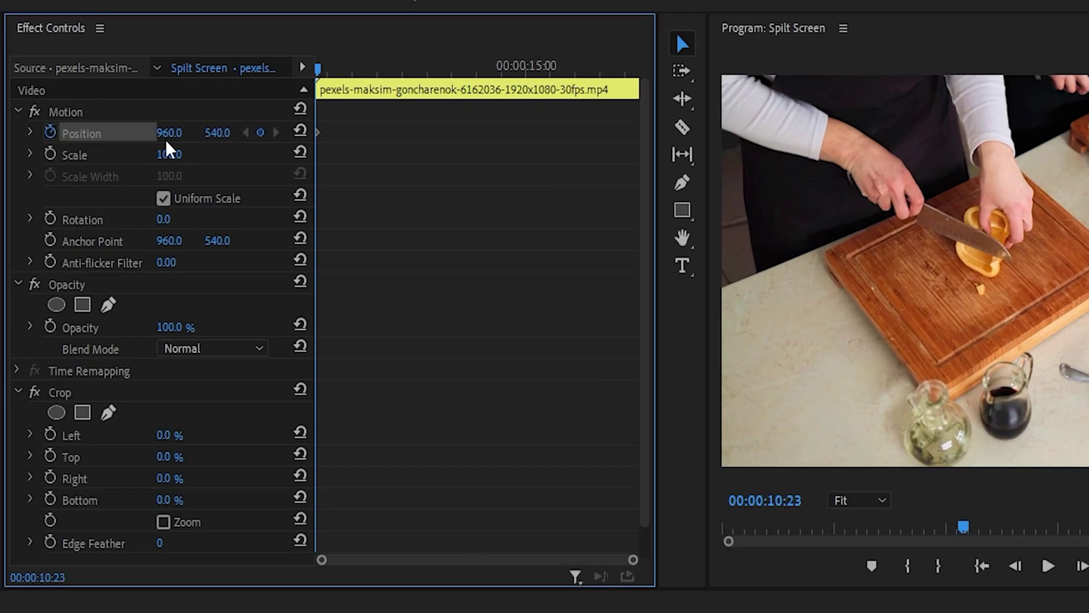
{"action": "mouse_move", "coordinate": [221, 141]}
{"action": "left_mouse_down"}
{"action": "mouse_move", "coordinate": [357, 116]}
{"action": "mouse_move", "coordinate": [211, 150]}
{"action": "left_mouse_up"}
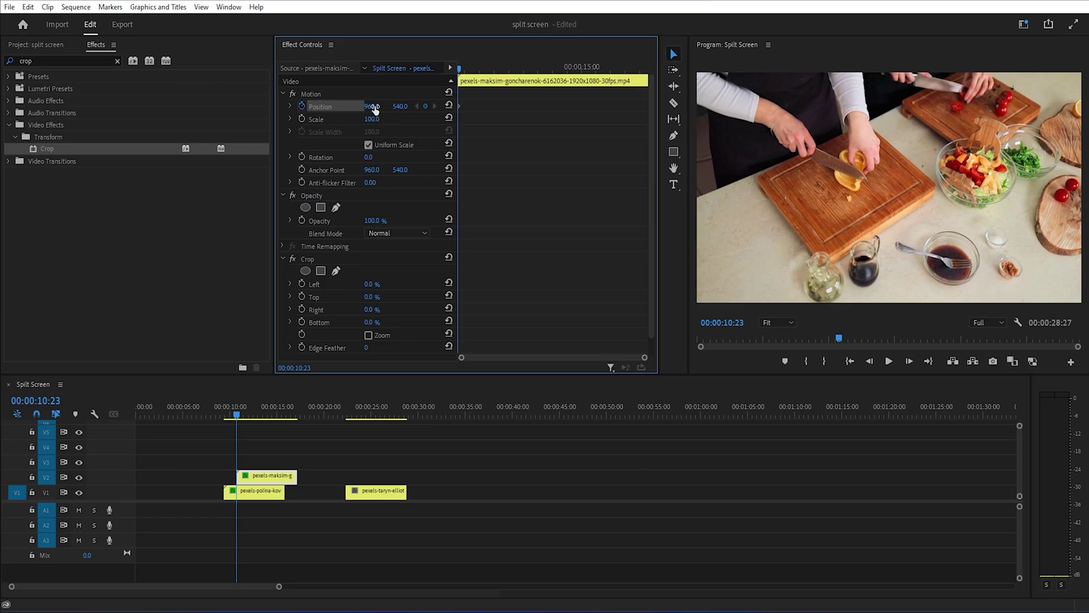
{"action": "left_click_drag", "start_coordinate": [375, 108], "coordinate": [234, 109]}
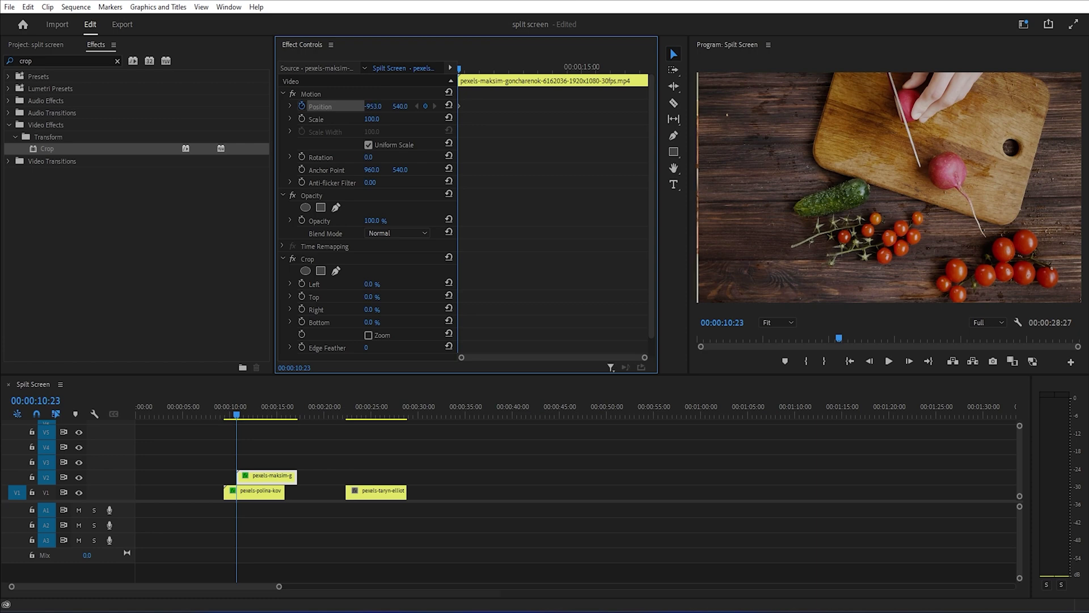
{"action": "left_click", "coordinate": [303, 283]}
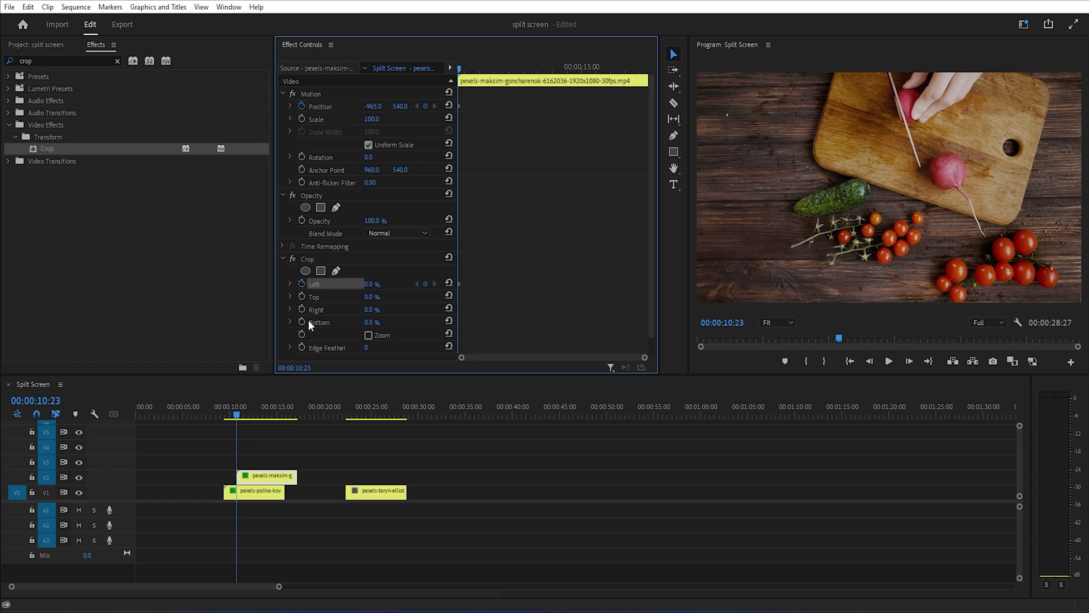
{"action": "left_click", "coordinate": [302, 310]}
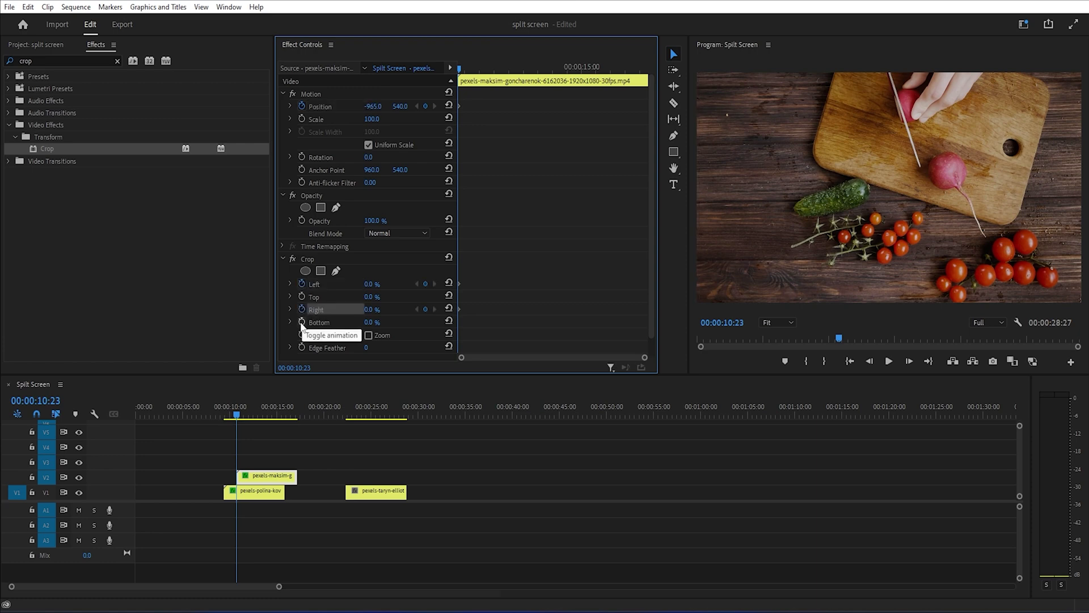
Check the polina keyframe at 11:25, then set the maksim clip's Crop Left and Right to 25%.
{"action": "left_click", "coordinate": [246, 495]}
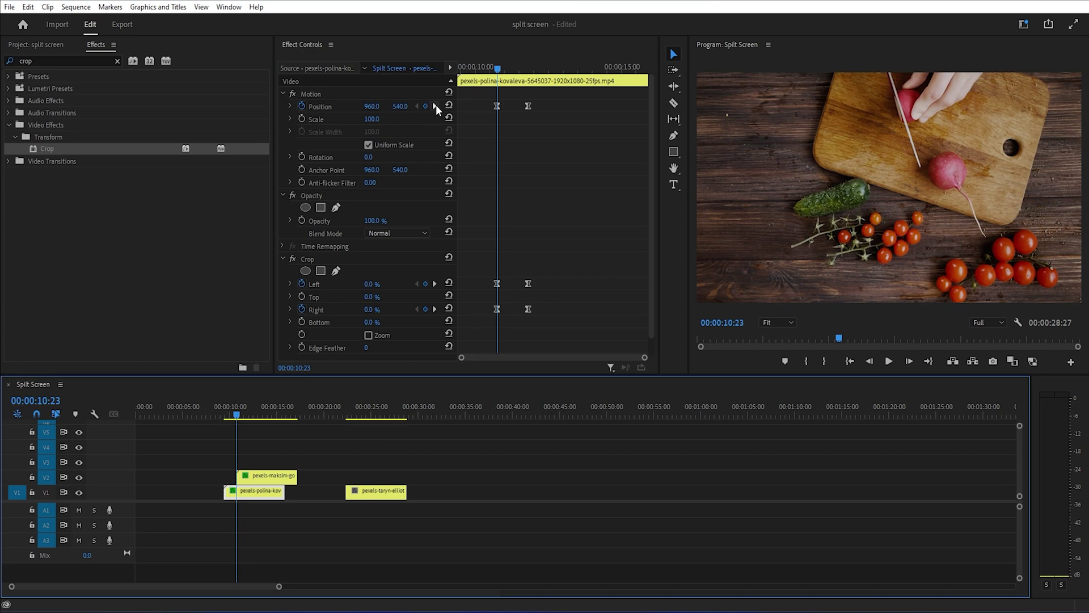
{"action": "left_click", "coordinate": [435, 106]}
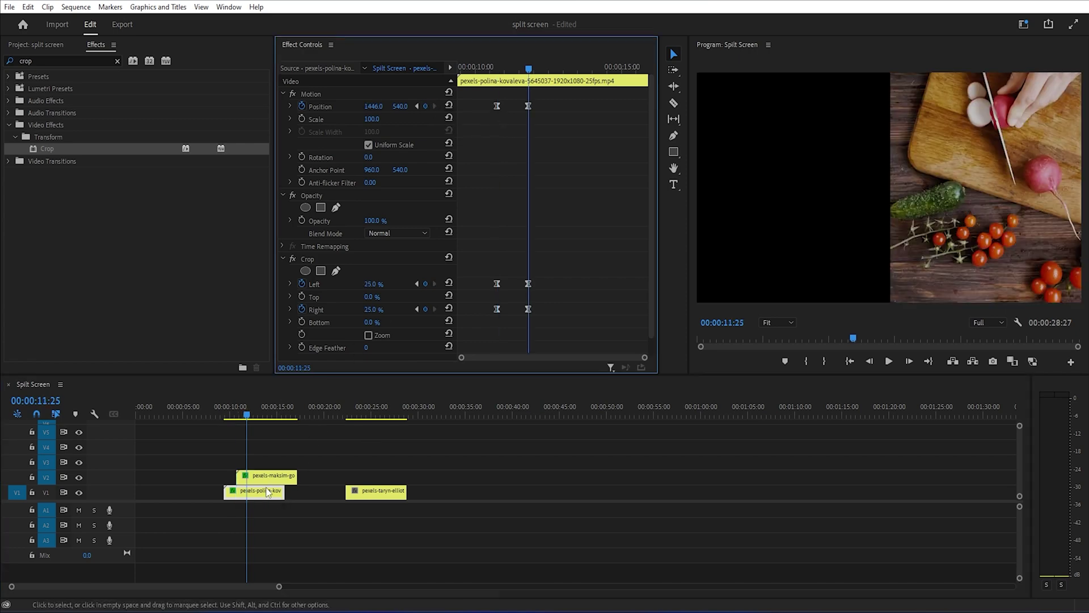
{"action": "left_click", "coordinate": [269, 476]}
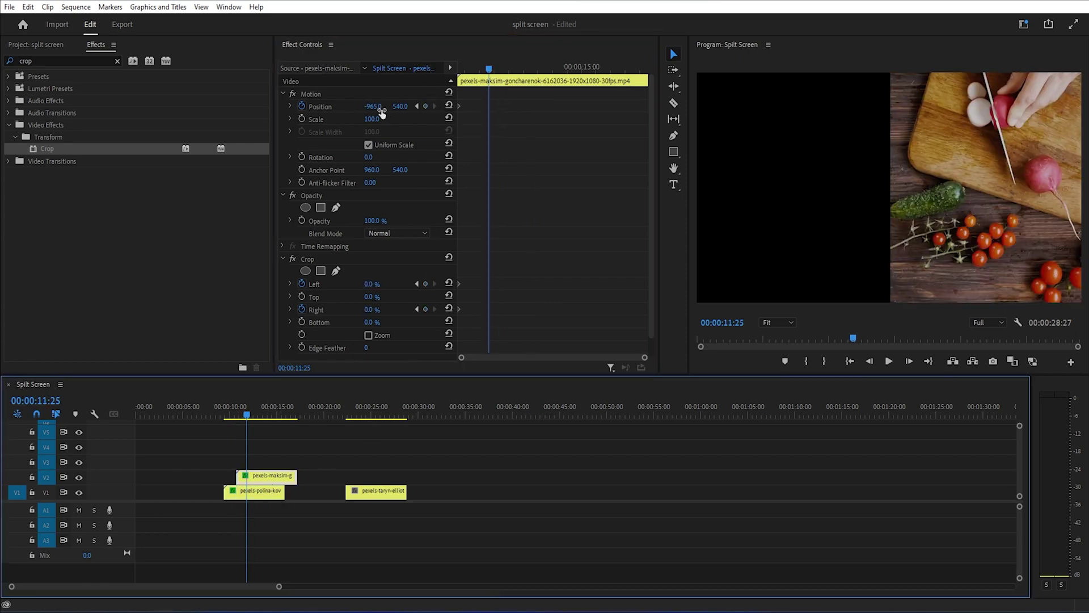
{"action": "left_click", "coordinate": [373, 285]}
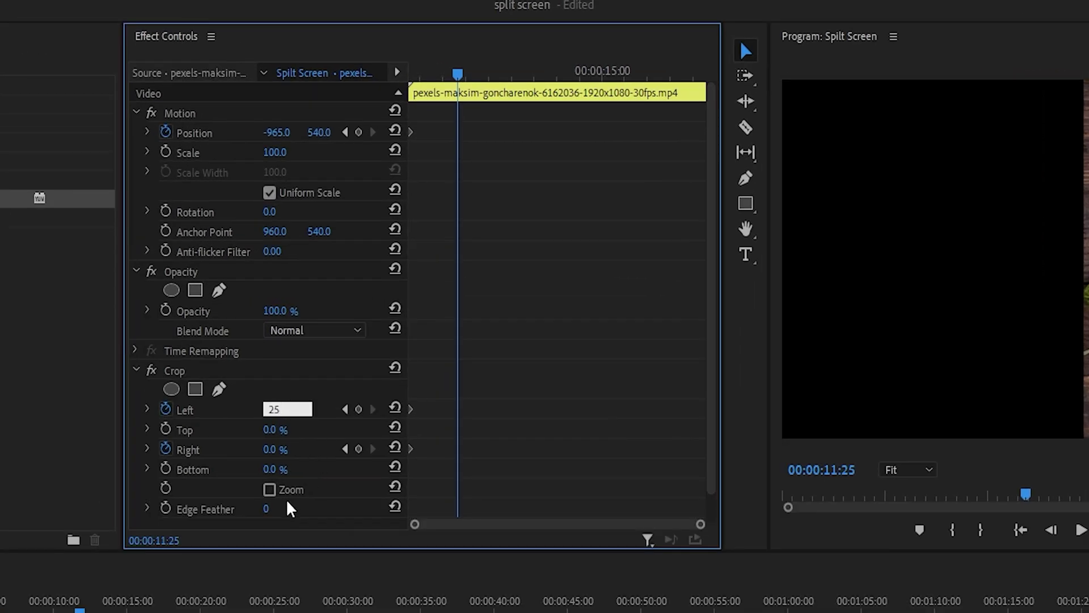
{"action": "left_click", "coordinate": [288, 446]}
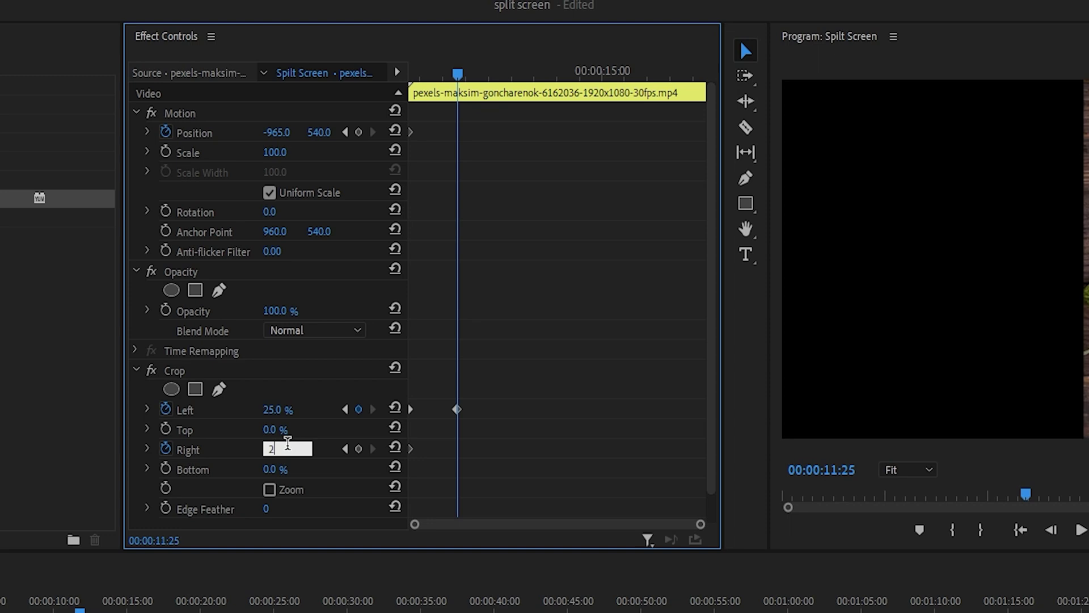
{"action": "type", "text": "25"}
{"action": "key", "text": "Return"}
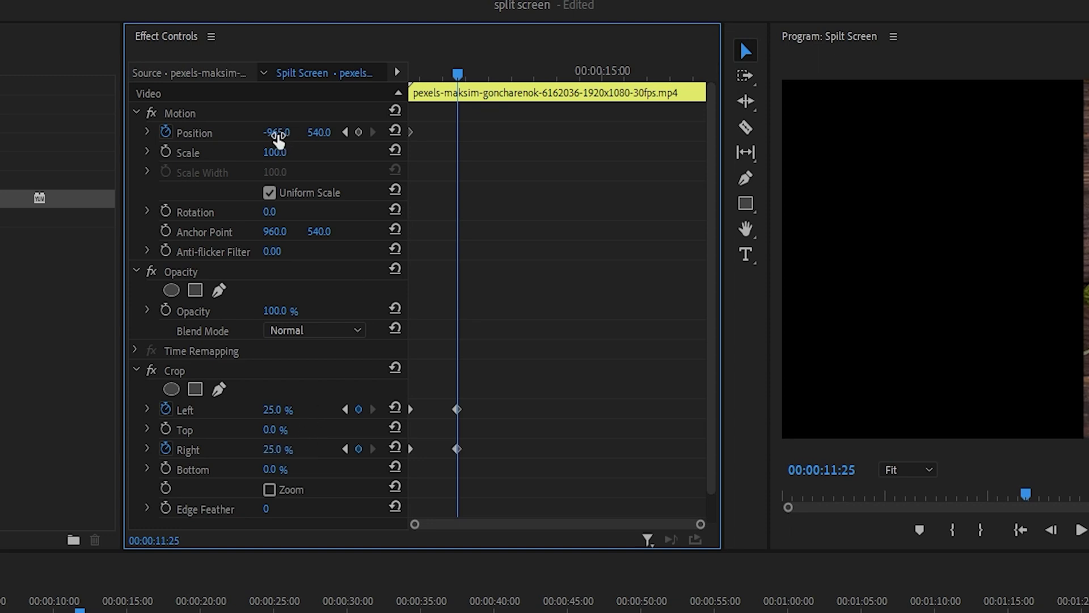
Slide the maksim strip to Position X 460 and preview the slide-in.
{"action": "left_click_drag", "start_coordinate": [278, 139], "coordinate": [369, 139]}
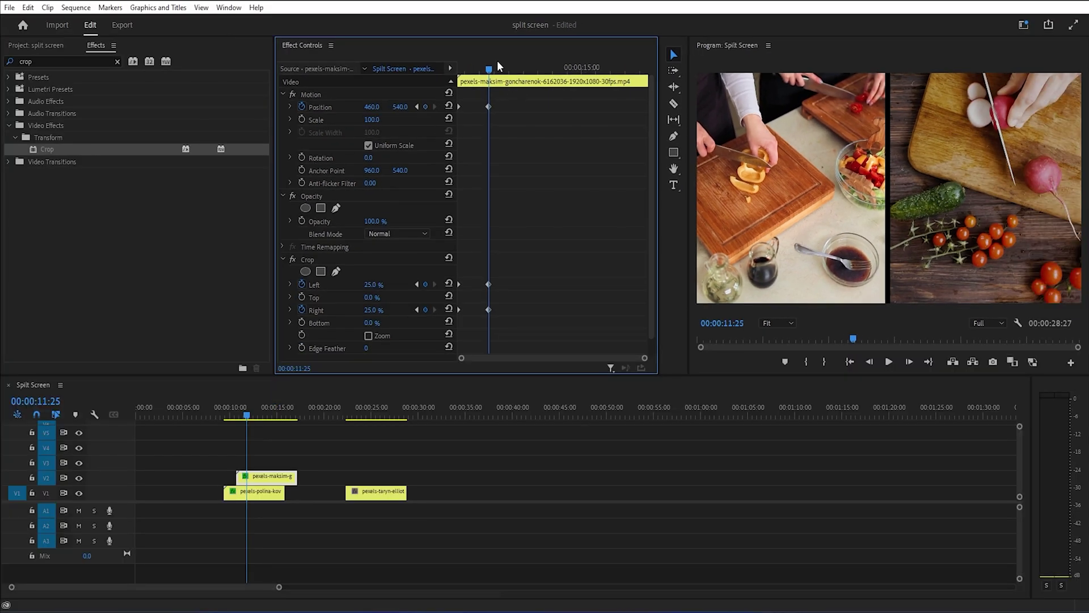
{"action": "left_click_drag", "start_coordinate": [497, 64], "coordinate": [458, 67]}
{"action": "key", "text": "space"}
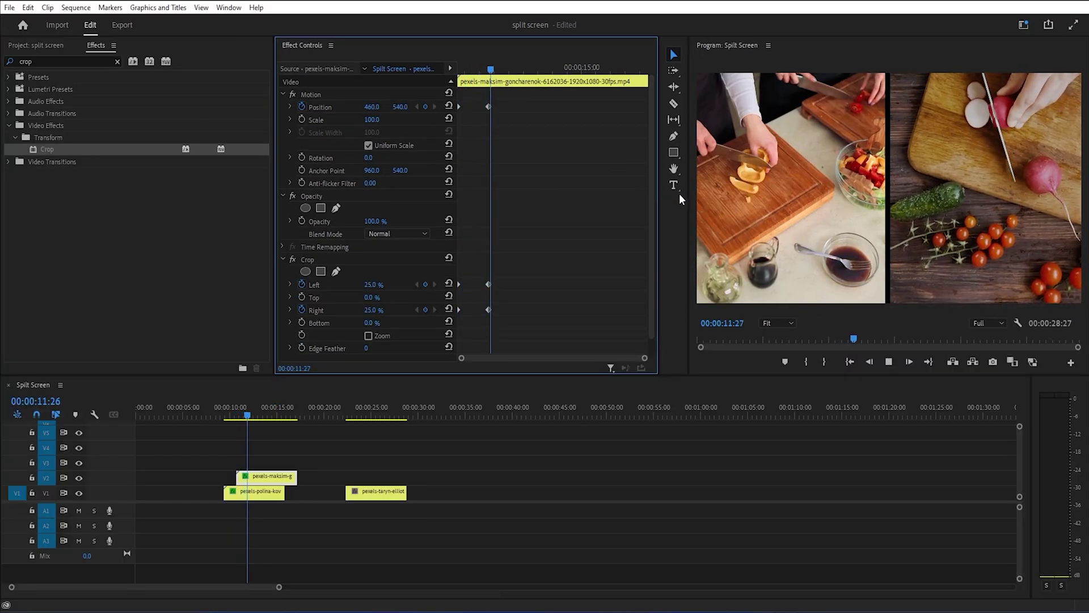
{"action": "key", "text": "space"}
Apply Ease In and Ease Out to the maksim clip's slide-in keyframes.
{"action": "left_click_drag", "start_coordinate": [509, 68], "coordinate": [487, 81]}
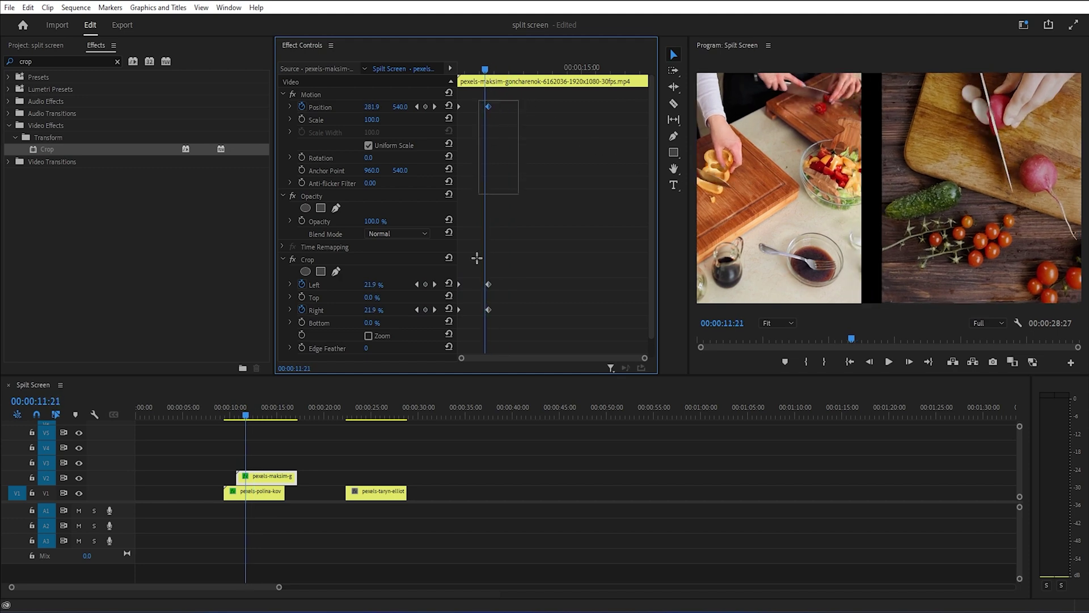
{"action": "right_click", "coordinate": [488, 285]}
{"action": "mouse_move", "coordinate": [557, 389]}
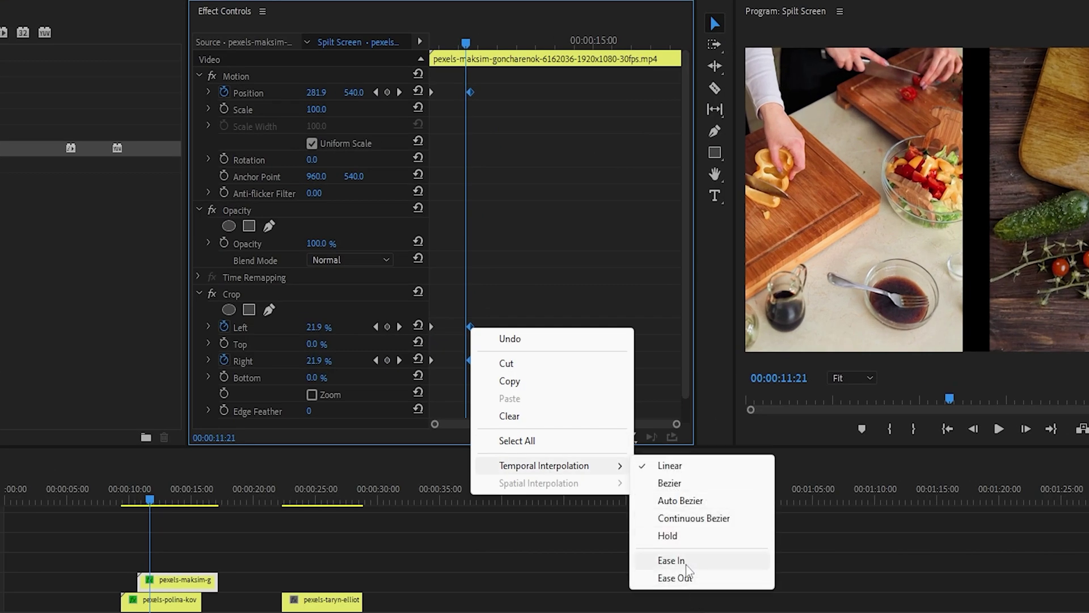
{"action": "left_click", "coordinate": [687, 566]}
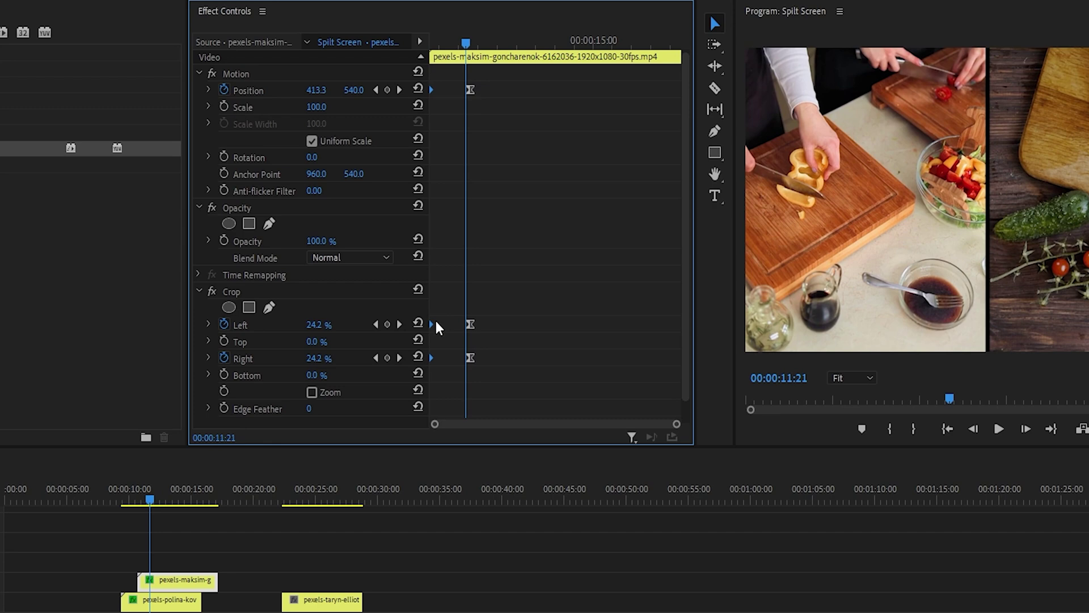
{"action": "right_click", "coordinate": [432, 328]}
{"action": "mouse_move", "coordinate": [489, 462]}
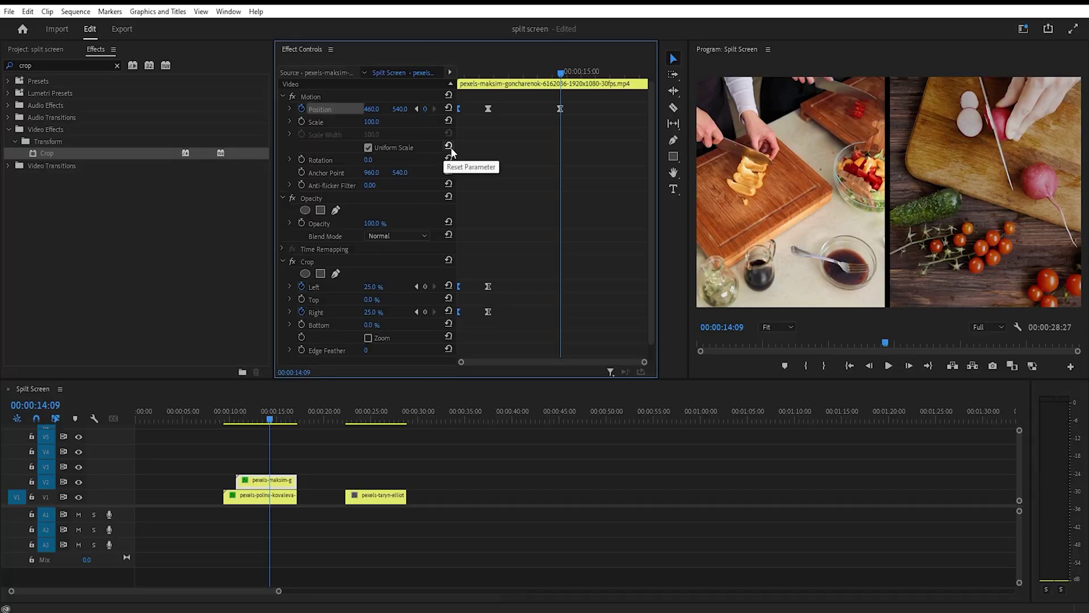
Add a Position keyframe on the polina clip where the exit starts and move to the exit end.
{"action": "left_click", "coordinate": [272, 497]}
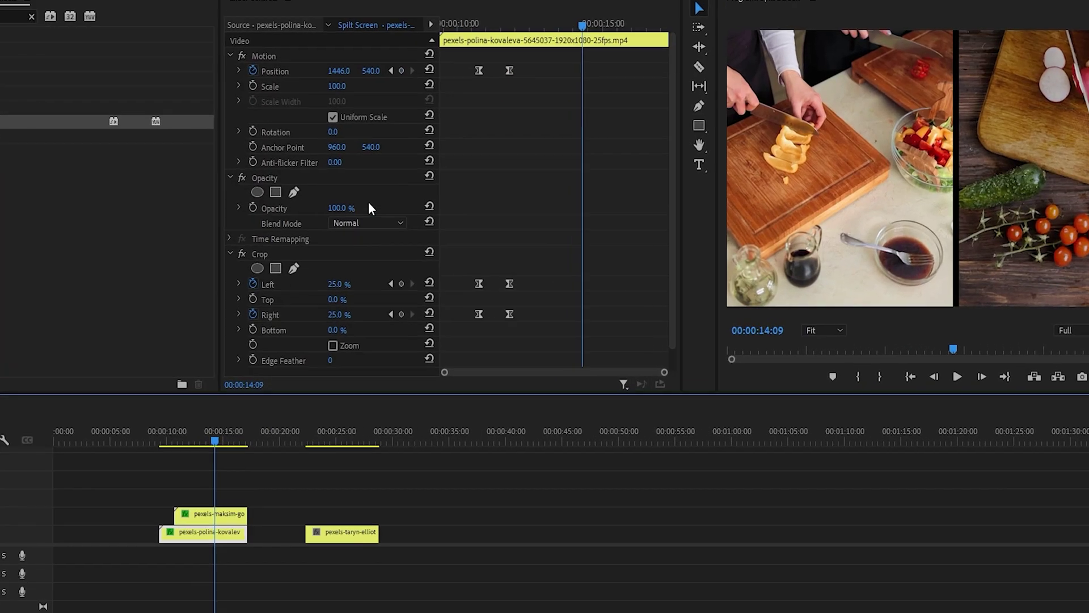
{"action": "left_click", "coordinate": [401, 70]}
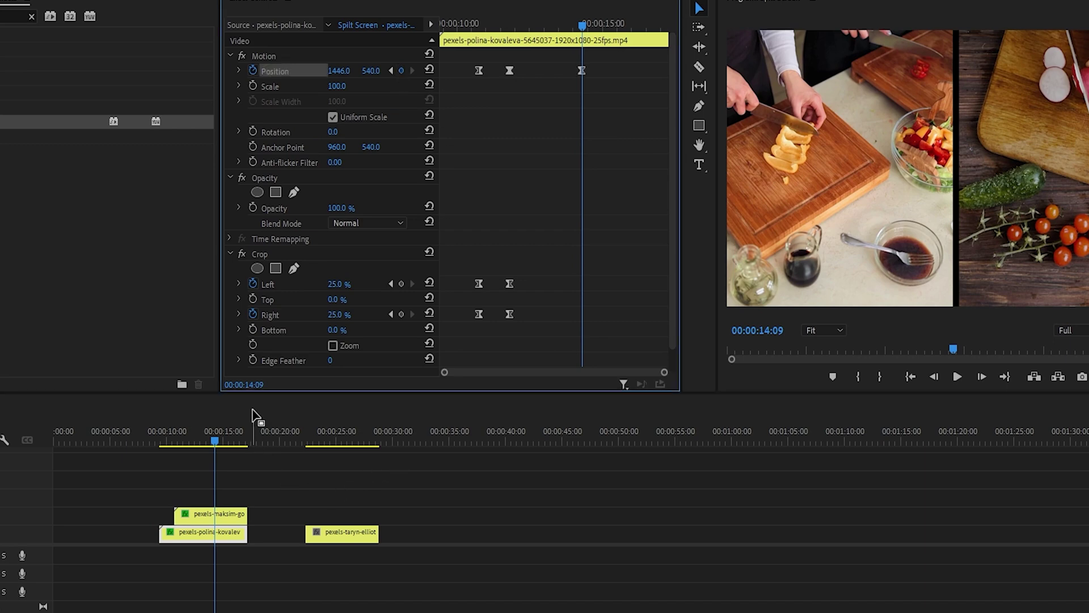
{"action": "left_click_drag", "start_coordinate": [588, 26], "coordinate": [603, 28]}
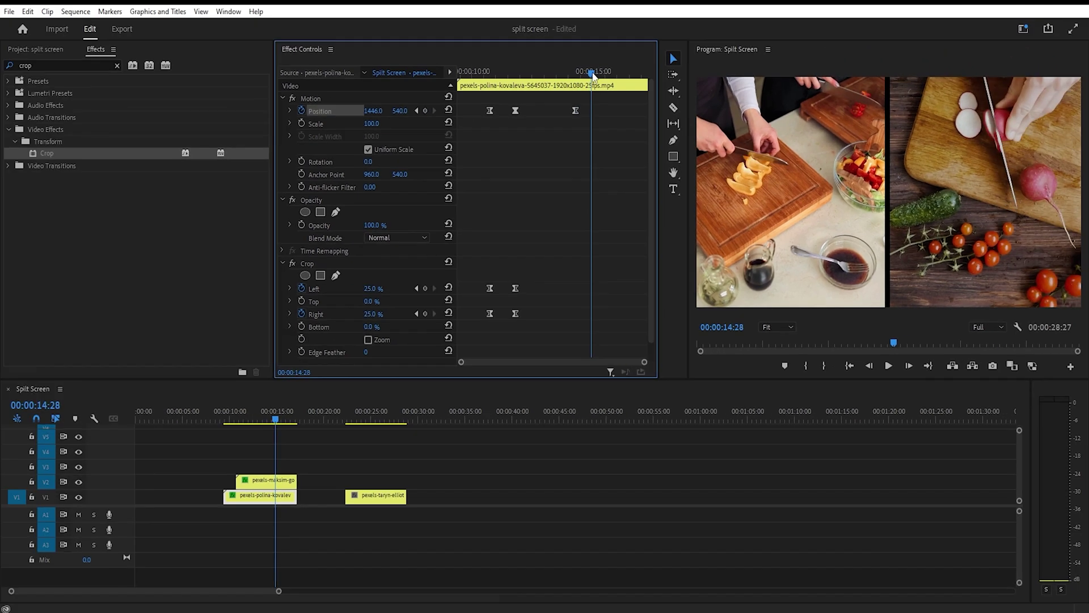
Ease Out the maksim clip's exit keyframe and move the taryn clip up to V3 at 14:09.
{"action": "left_click", "coordinate": [253, 480]}
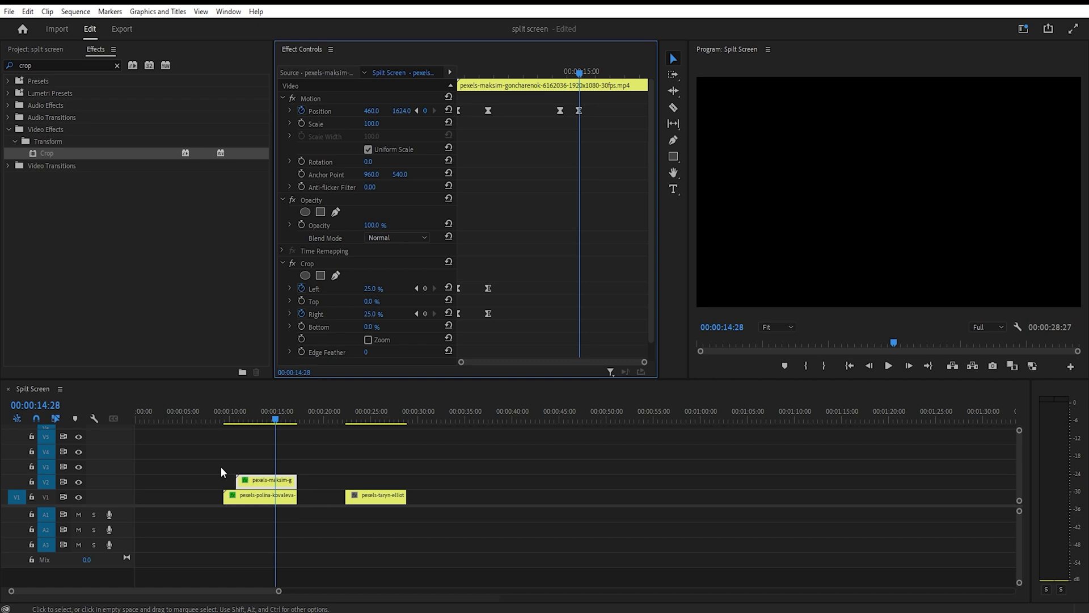
{"action": "right_click", "coordinate": [600, 111]}
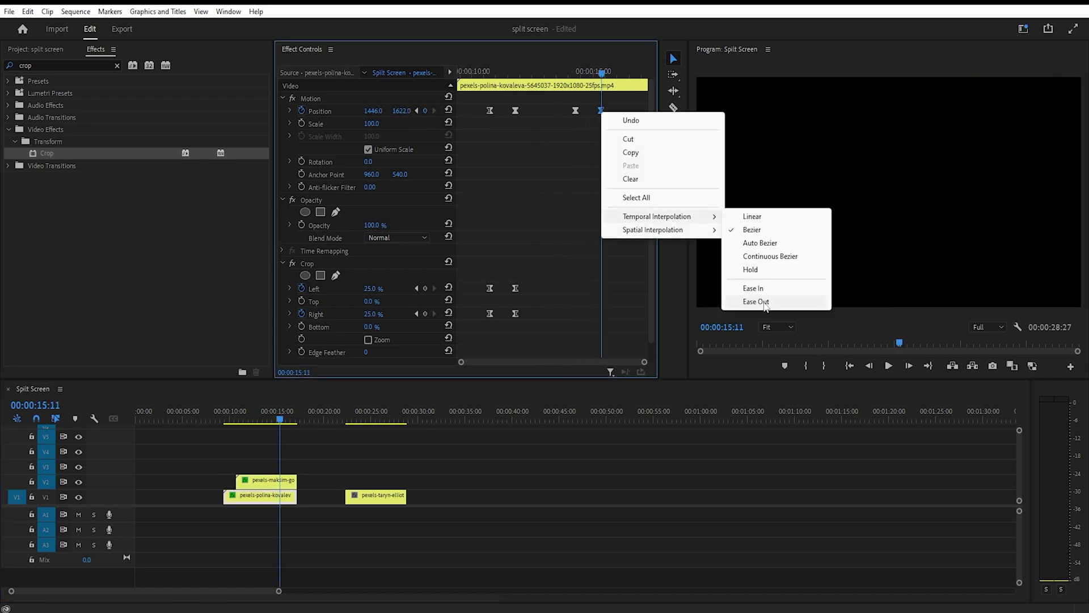
{"action": "left_click", "coordinate": [379, 502]}
{"action": "left_click_drag", "start_coordinate": [379, 502], "coordinate": [322, 473]}
{"action": "key", "text": "="}
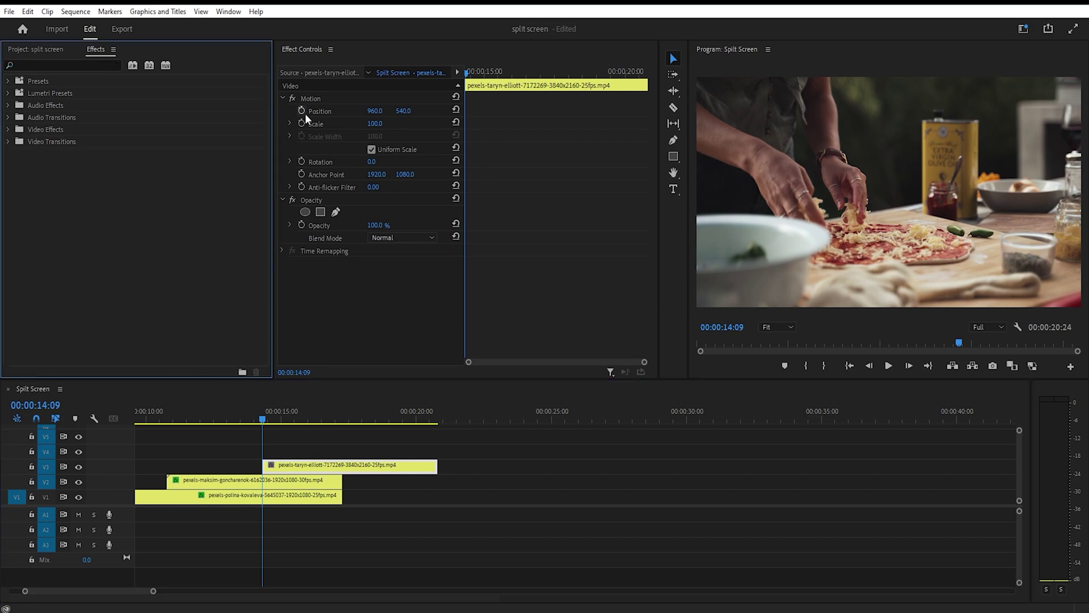
Keyframe the taryn clip's Position Y from -530 at 14:09 to 540 at 15:11, easing in and out.
{"action": "left_click", "coordinate": [301, 111]}
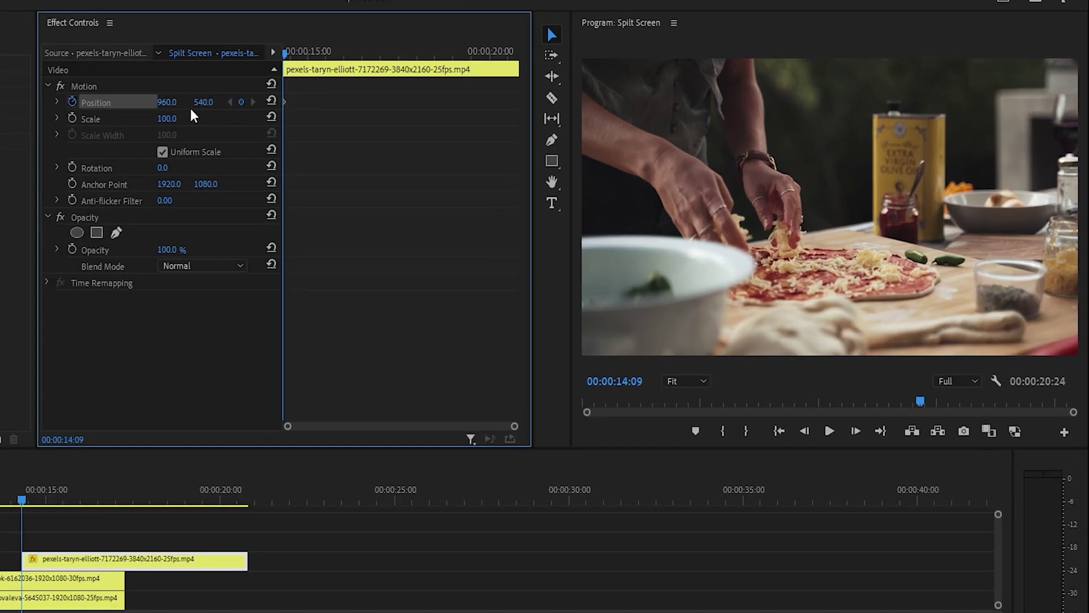
{"action": "left_click_drag", "start_coordinate": [205, 103], "coordinate": [71, 103]}
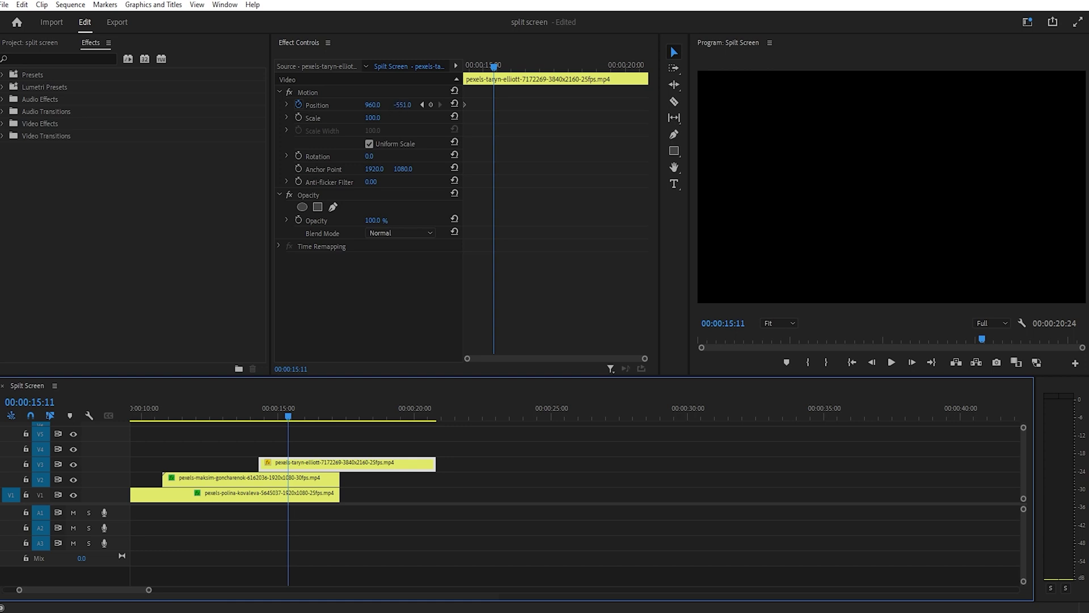
{"action": "left_click_drag", "start_coordinate": [401, 104], "coordinate": [480, 126]}
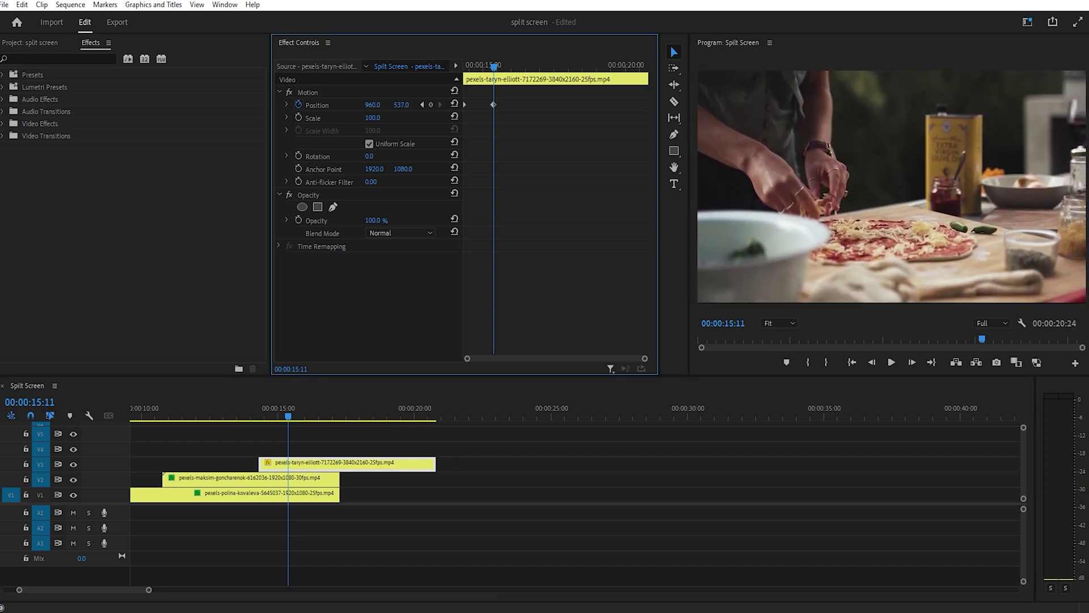
{"action": "right_click", "coordinate": [493, 105]}
{"action": "mouse_move", "coordinate": [608, 207]}
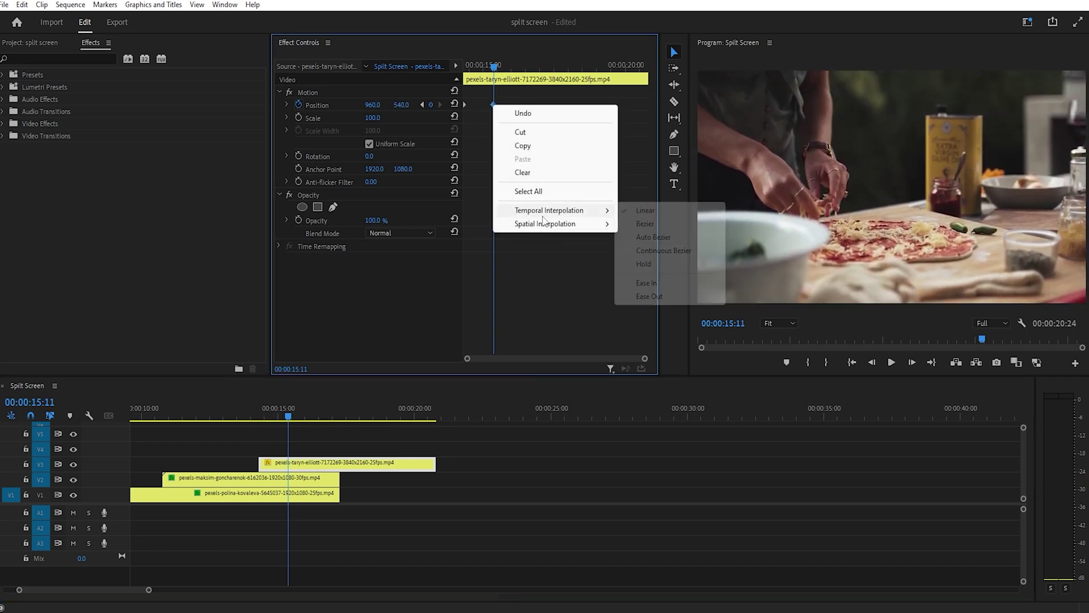
{"action": "left_click", "coordinate": [647, 282]}
{"action": "right_click", "coordinate": [464, 105]}
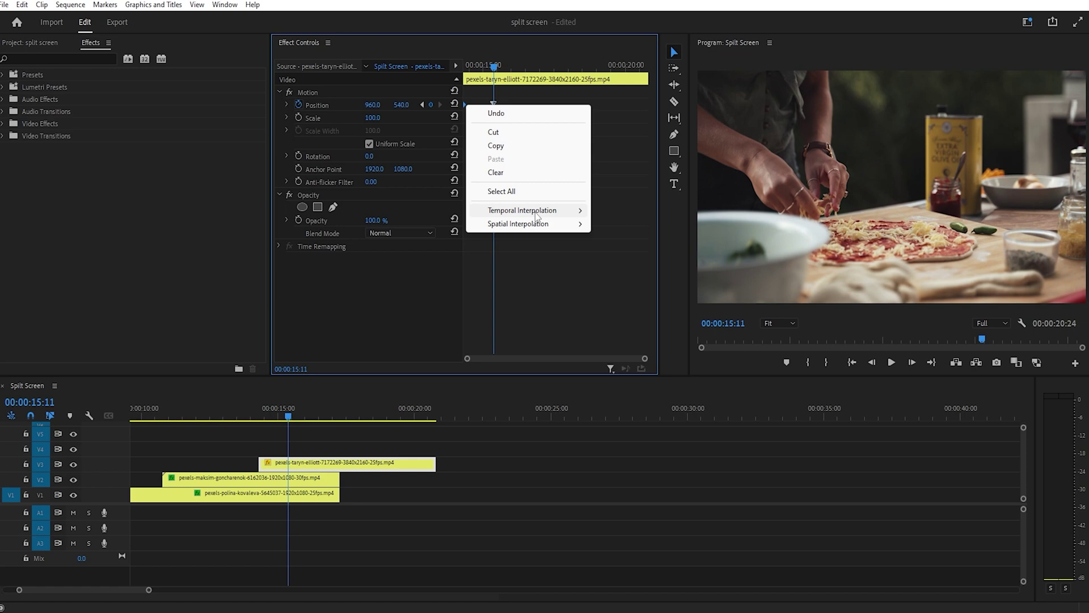
{"action": "mouse_move", "coordinate": [499, 207]}
{"action": "left_click", "coordinate": [613, 296]}
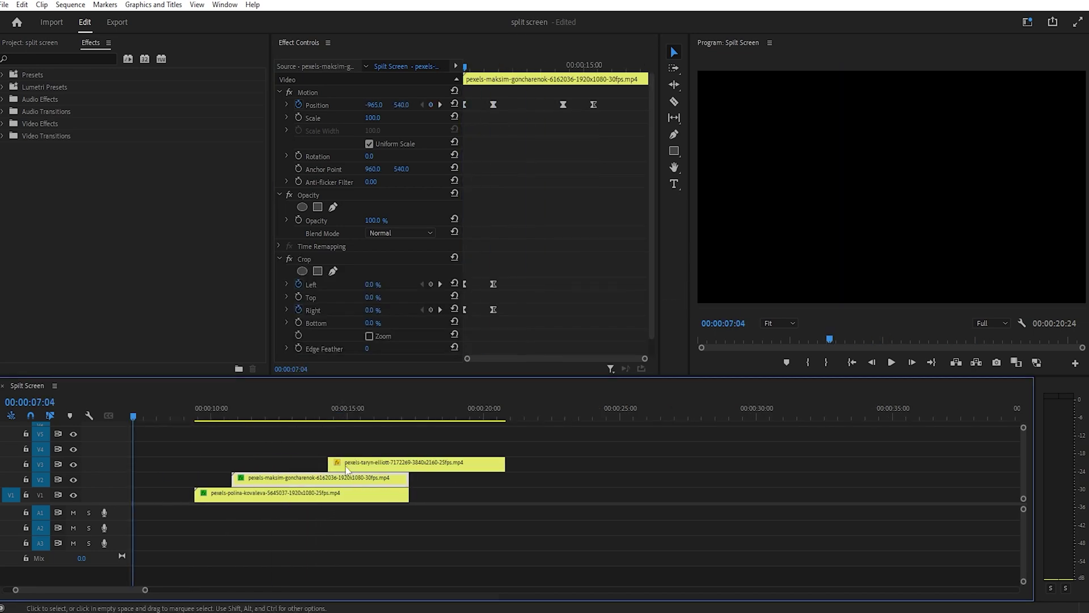
Play the Split Screen sequence from the clips' start to preview the slide-in, exit and pizza reveal.
{"action": "left_click", "coordinate": [194, 417]}
{"action": "key", "text": "space"}
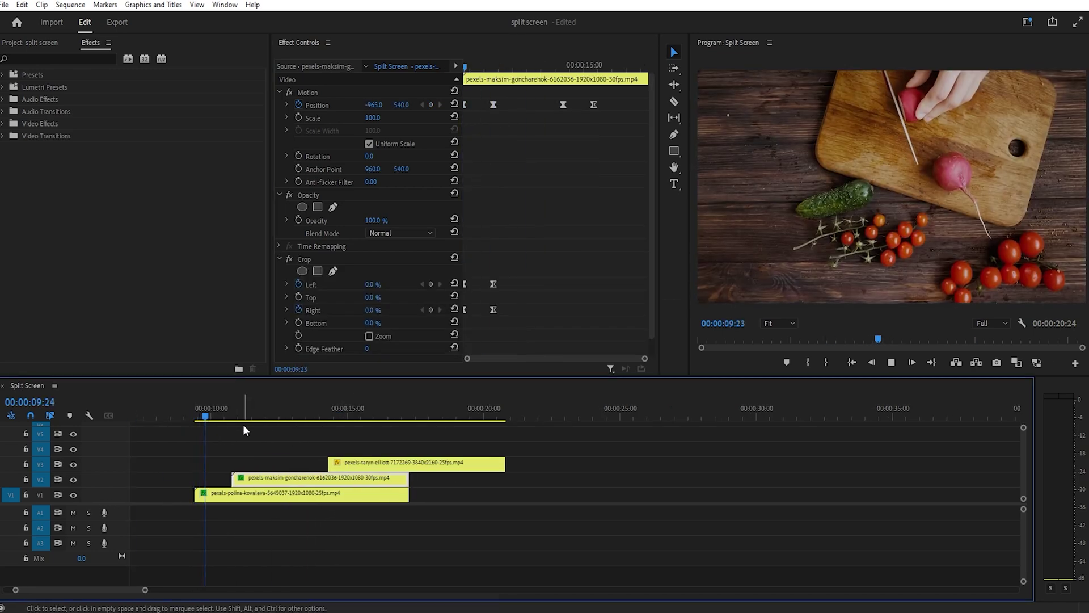